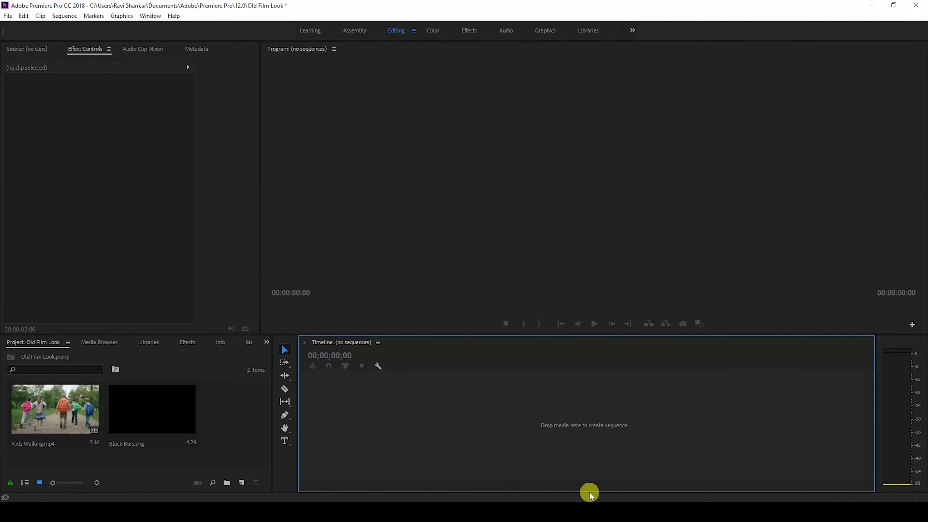
- Build a Kids Walking sequence from Kids Walking.mp4, play a preview, and select the V1 clip
{"action": "left_click_drag", "start_coordinate": [65, 405], "coordinate": [327, 421]}
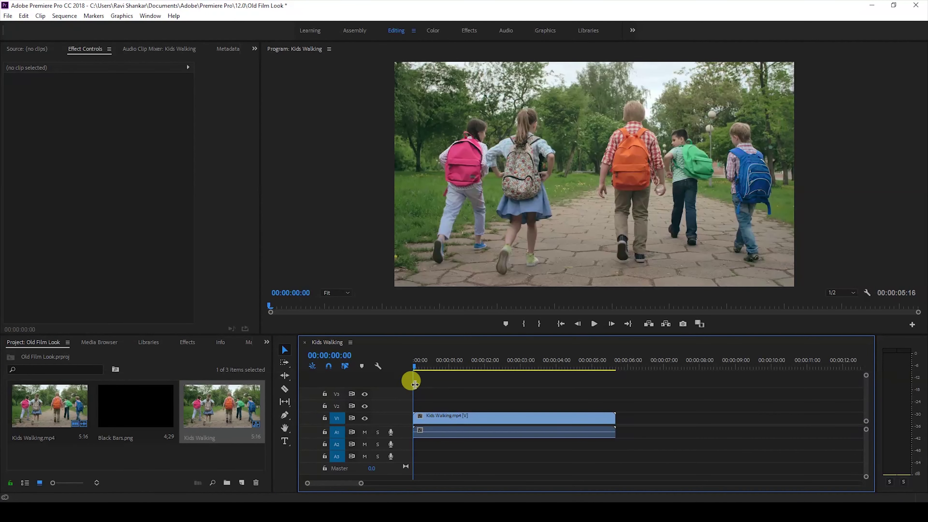
{"action": "key", "text": "space"}
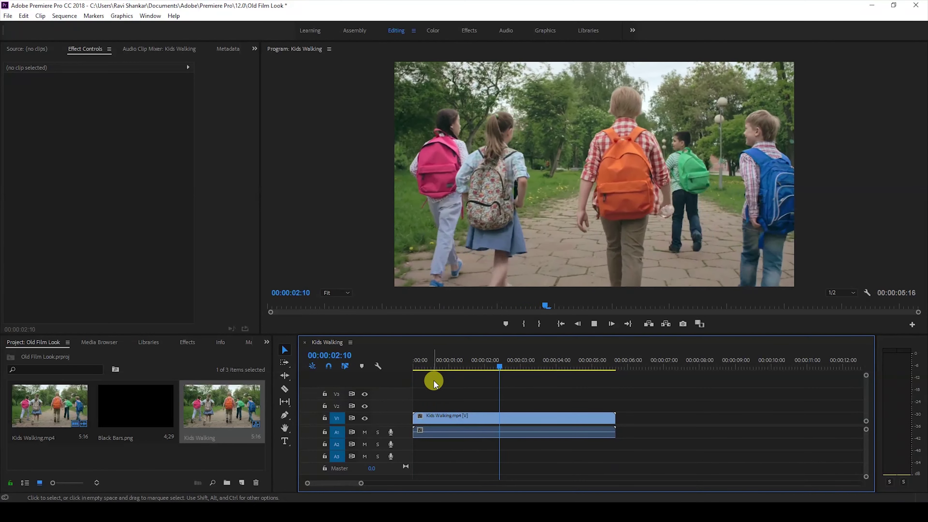
{"action": "left_click", "coordinate": [441, 366]}
{"action": "left_click", "coordinate": [452, 416]}
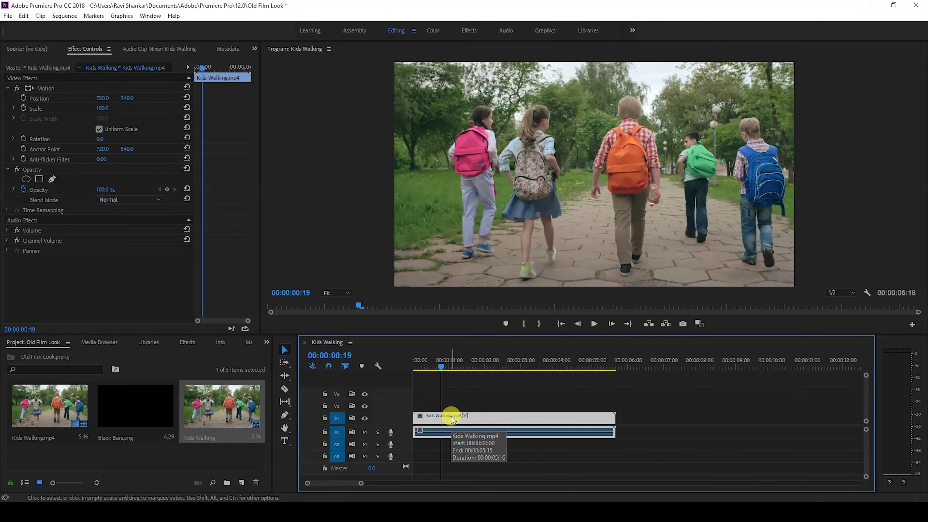
{"action": "left_click", "coordinate": [432, 32]}
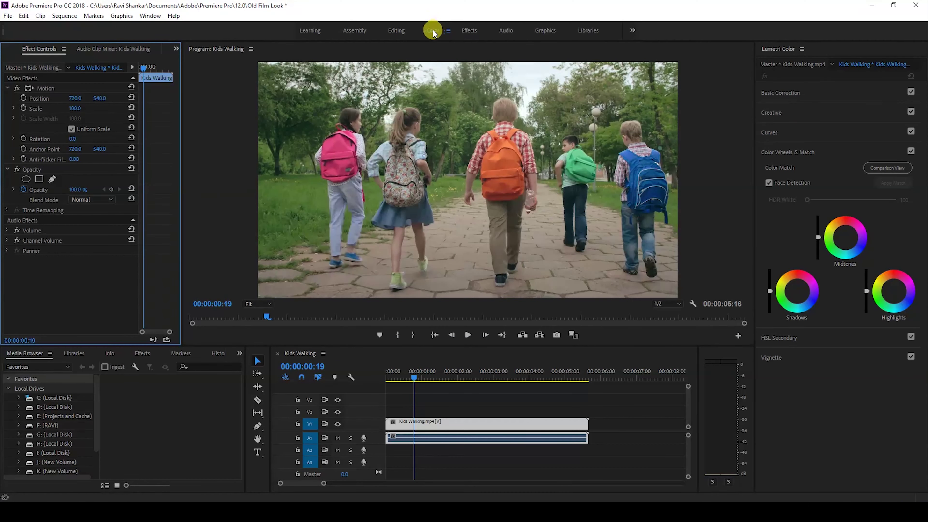
- Set Lumetri Creative to Faded Film 76.2, Sharpen -25.4, Vibrance -53.5 and Saturation 72.4
{"action": "left_click", "coordinate": [779, 52]}
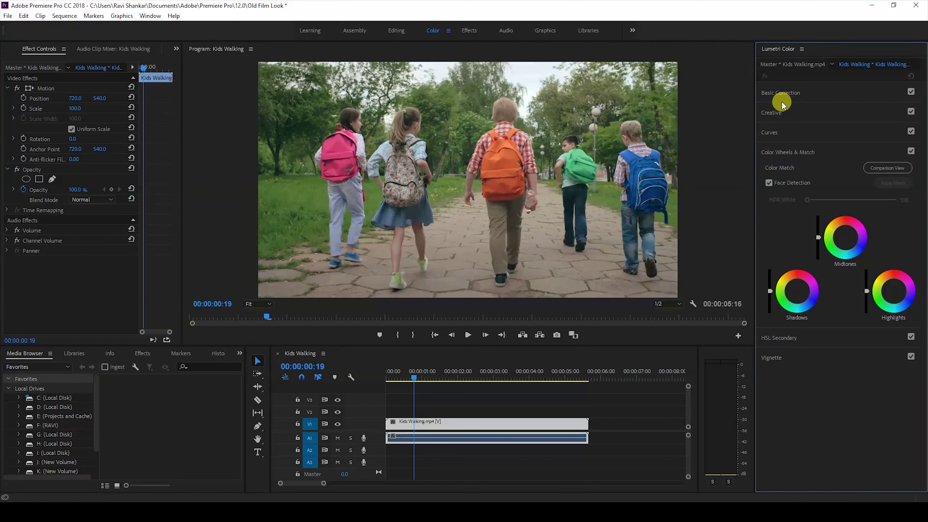
{"action": "left_click", "coordinate": [776, 111]}
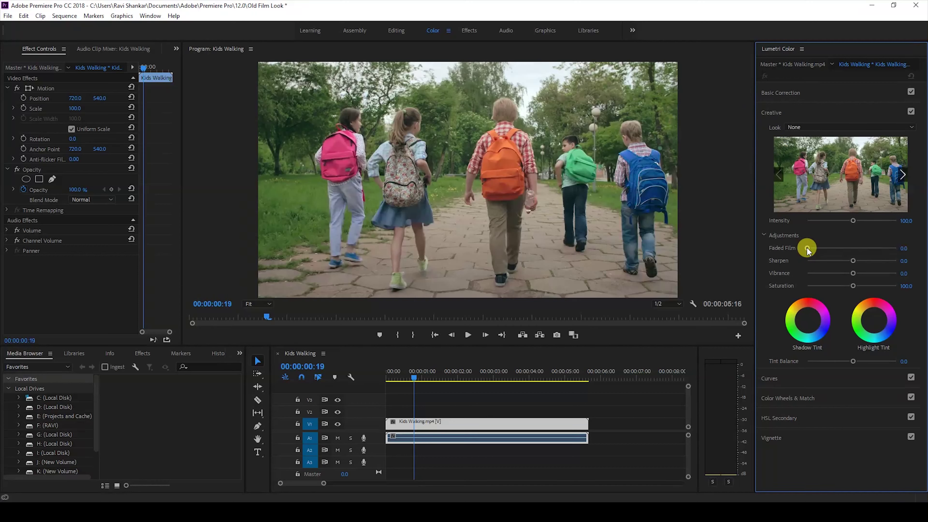
{"action": "left_click_drag", "start_coordinate": [807, 249], "coordinate": [875, 250]}
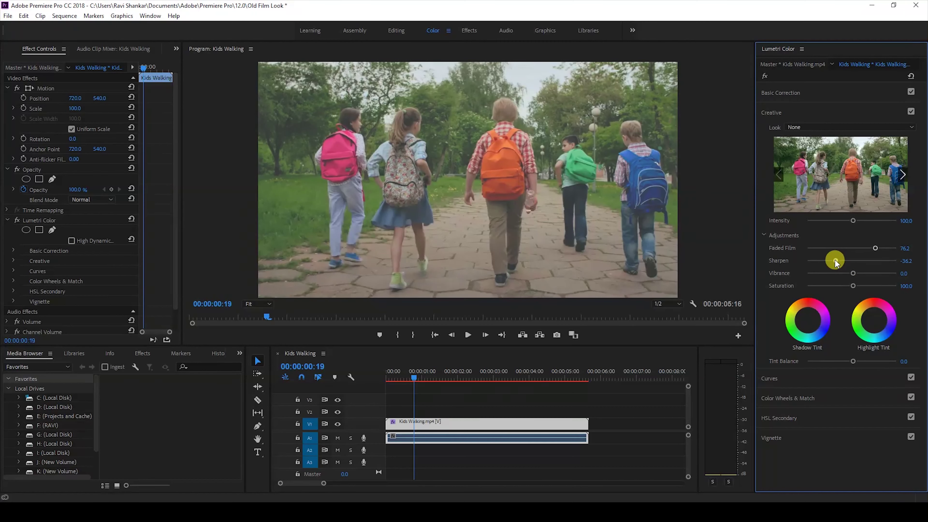
{"action": "mouse_move", "coordinate": [837, 262]}
{"action": "left_mouse_down"}
{"action": "mouse_move", "coordinate": [849, 276]}
{"action": "mouse_move", "coordinate": [833, 273]}
{"action": "left_mouse_up"}
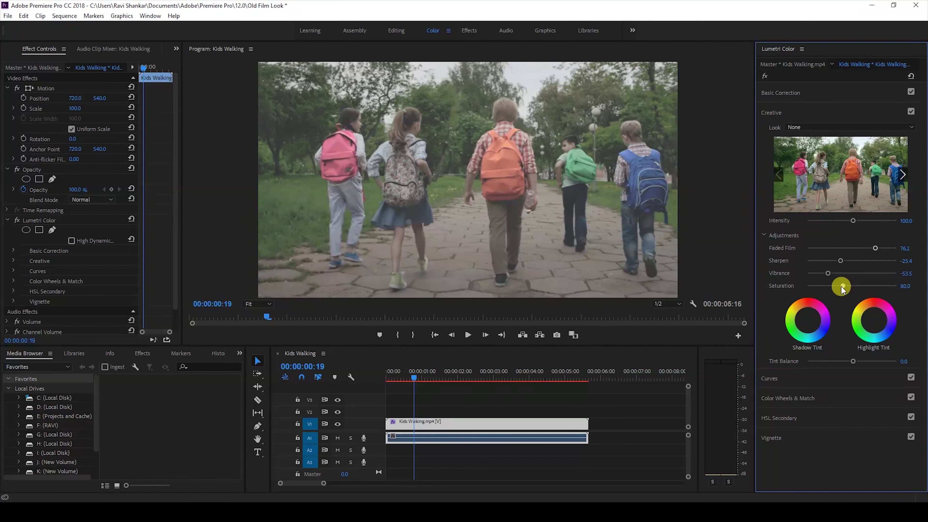
{"action": "left_click_drag", "start_coordinate": [838, 286], "coordinate": [839, 286]}
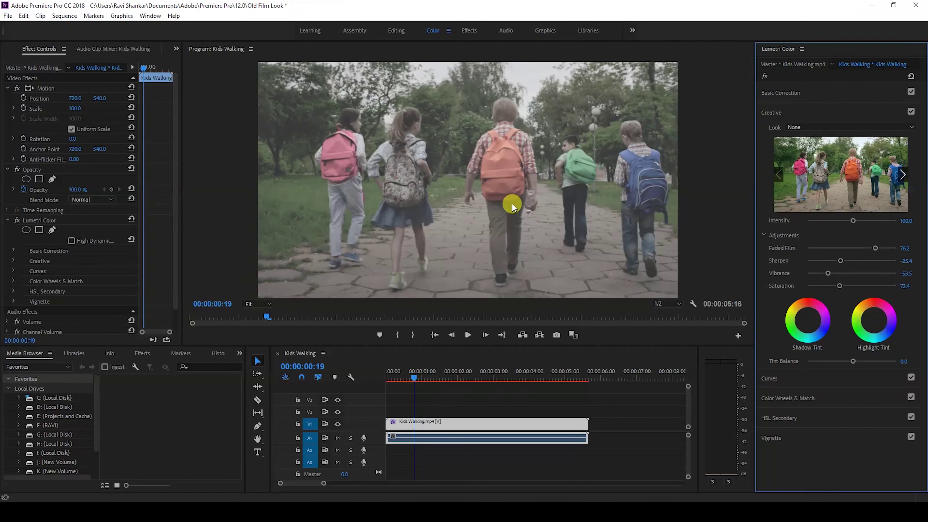
{"action": "left_click", "coordinate": [778, 401]}
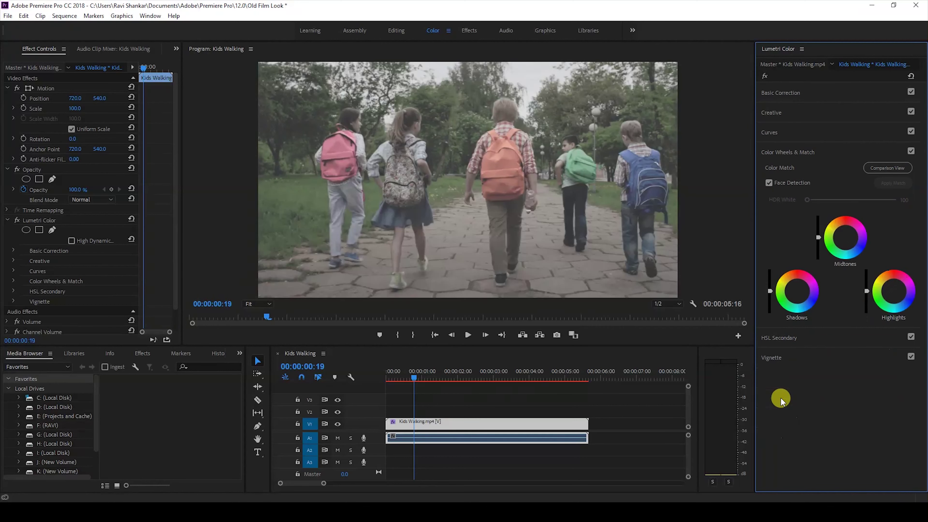
- Tint the Highlights colour wheel toward warm yellow and lower the highlights slightly
{"action": "left_click", "coordinate": [883, 279]}
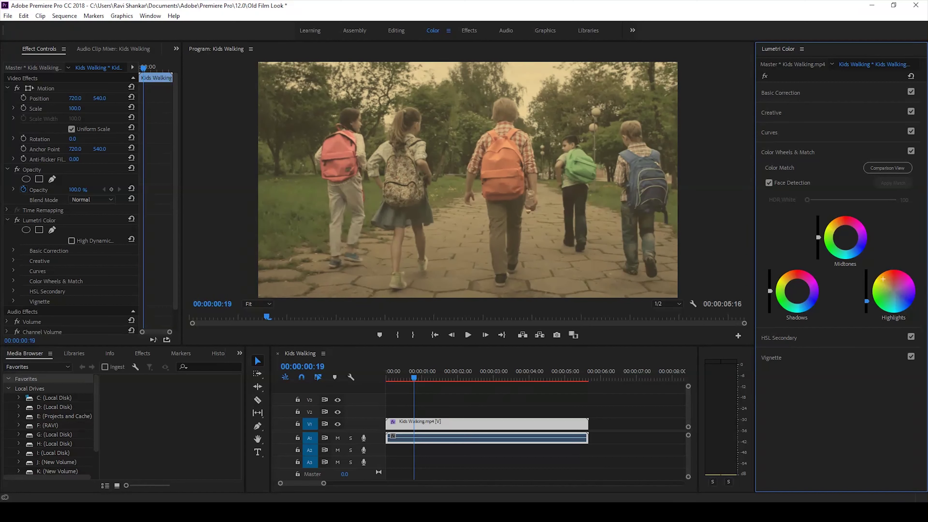
{"action": "left_click_drag", "start_coordinate": [866, 304], "coordinate": [866, 306]}
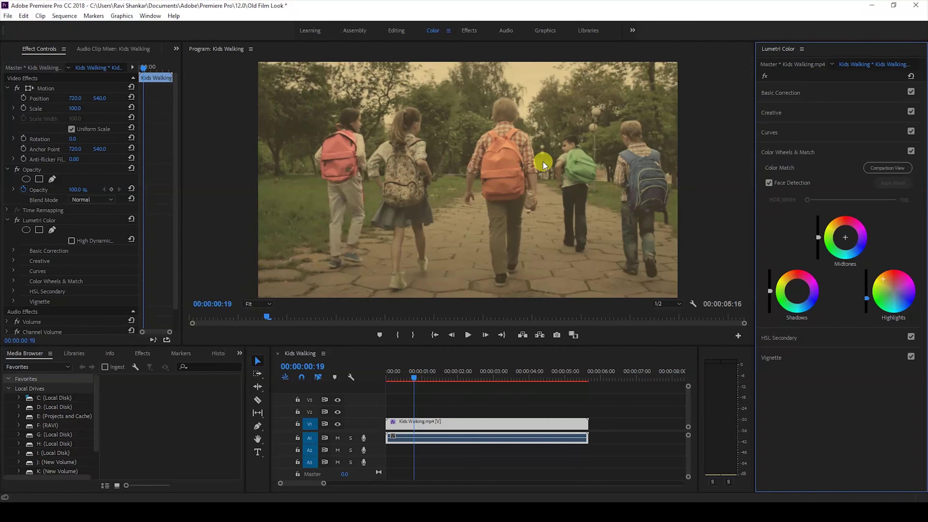
{"action": "left_click", "coordinate": [138, 357]}
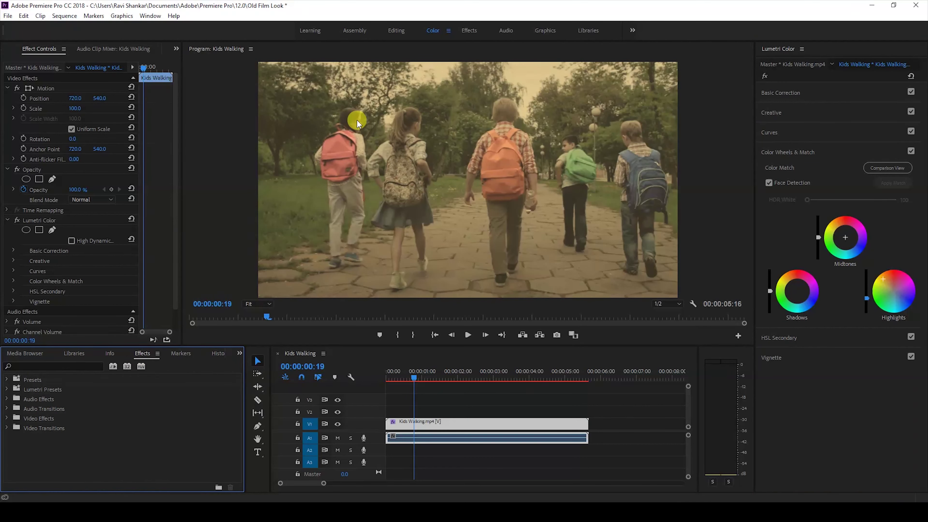
- Find the Noise effect and apply it to the Kids Walking clip
{"action": "left_click", "coordinate": [503, 398]}
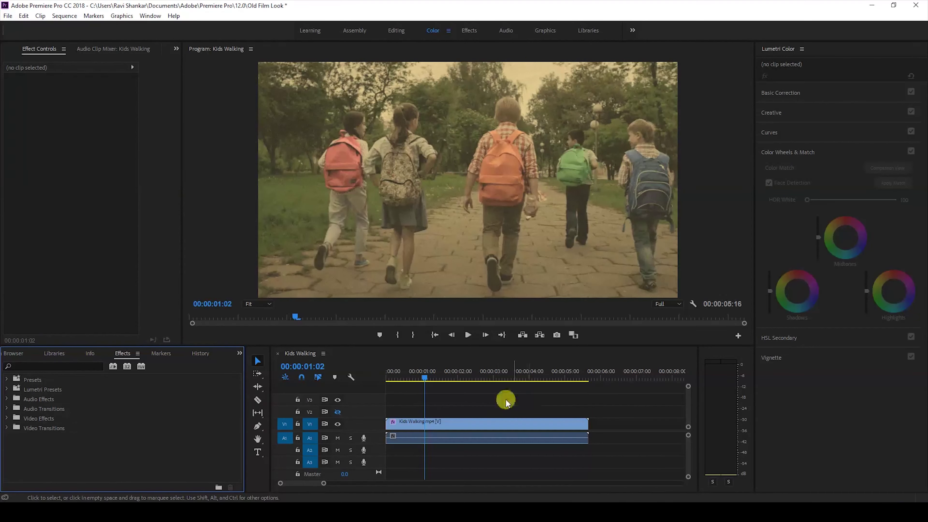
{"action": "left_click", "coordinate": [27, 364]}
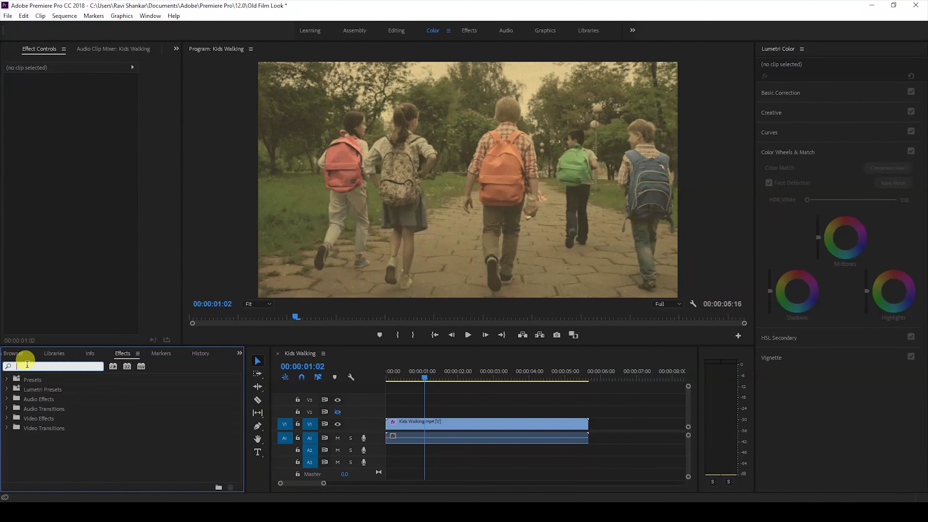
{"action": "type", "text": "Noise"}
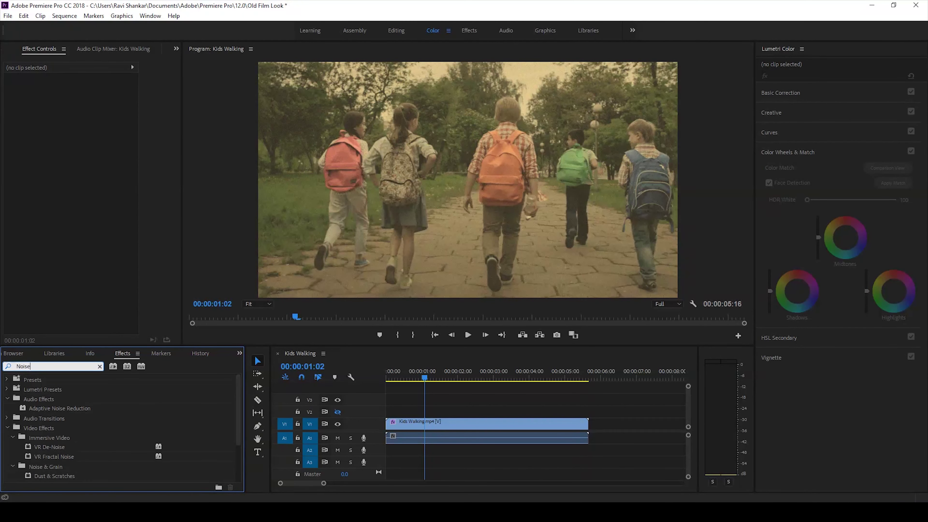
{"action": "scroll", "coordinate": [42, 441], "scroll_direction": "down", "scroll_amount": 3}
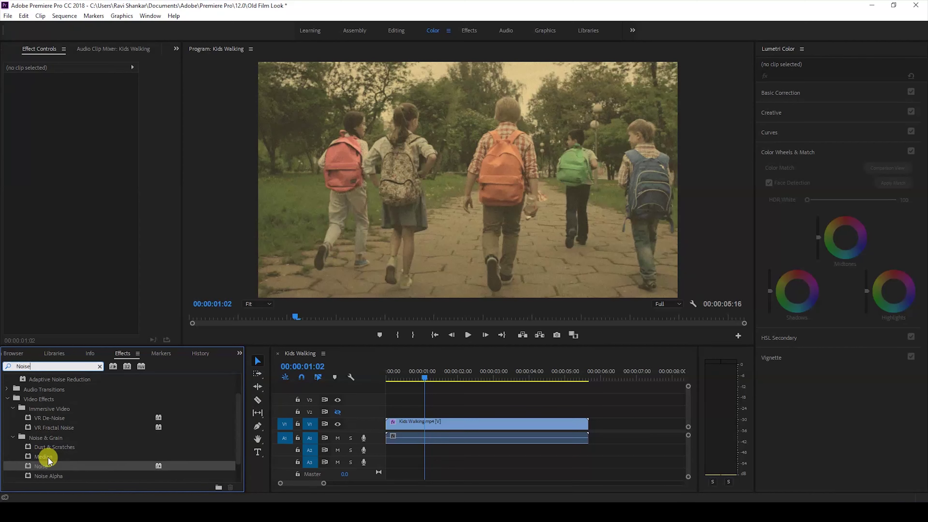
{"action": "left_click", "coordinate": [43, 449]}
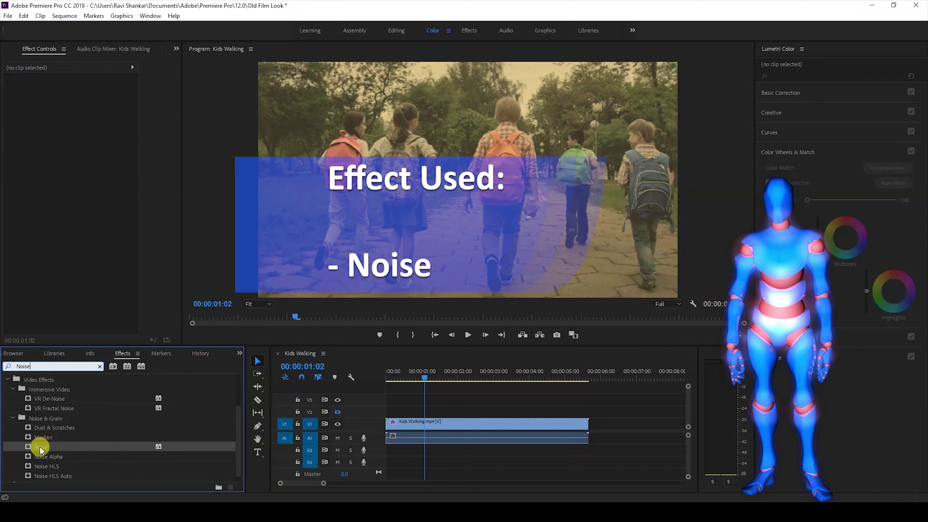
{"action": "left_click_drag", "start_coordinate": [41, 445], "coordinate": [390, 429]}
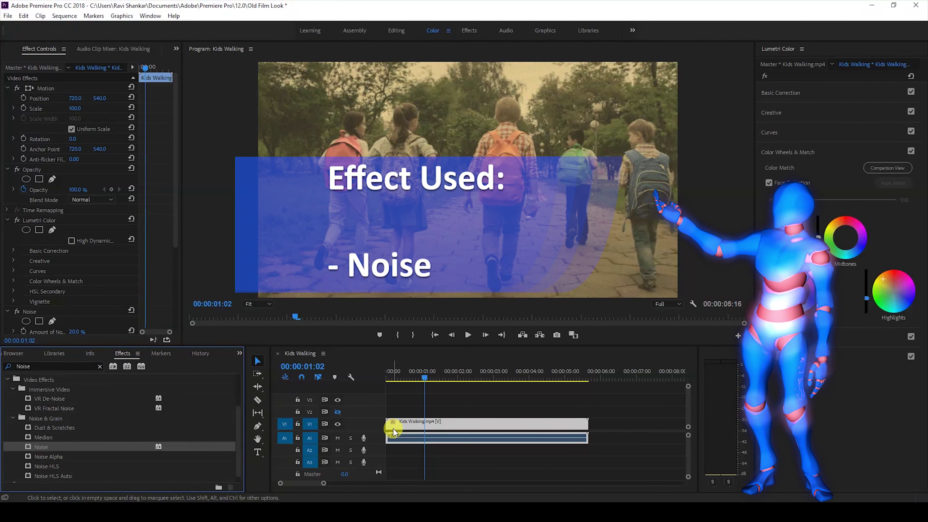
- Set the second Noise effect's amount to 10%, checking the grain at 100% preview zoom
{"action": "left_click_drag", "start_coordinate": [176, 87], "coordinate": [182, 187]}
{"action": "left_click", "coordinate": [33, 240]}
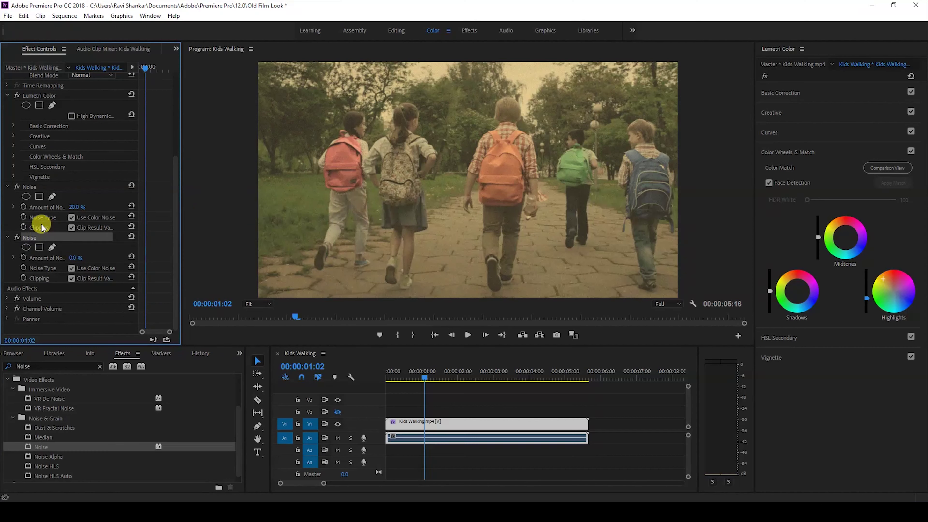
{"action": "left_click", "coordinate": [73, 258]}
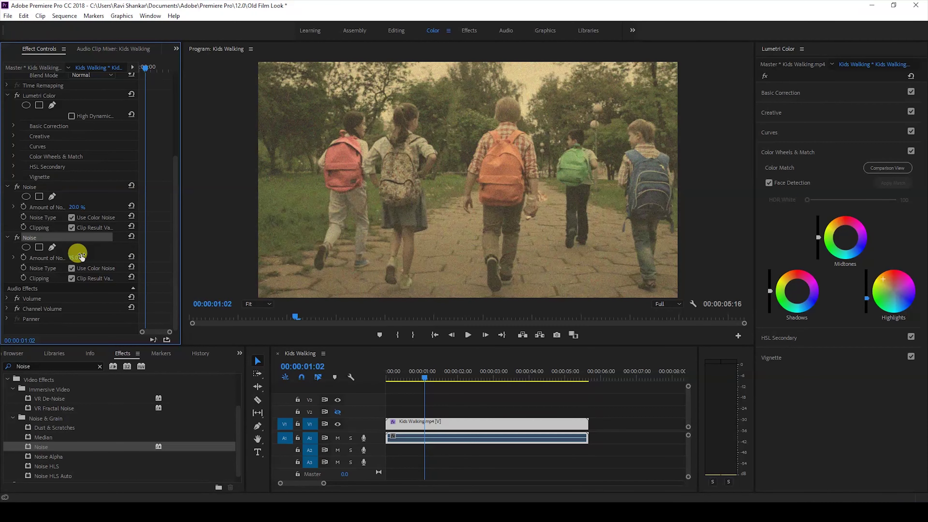
{"action": "type", "text": "15"}
{"action": "left_click", "coordinate": [260, 304]}
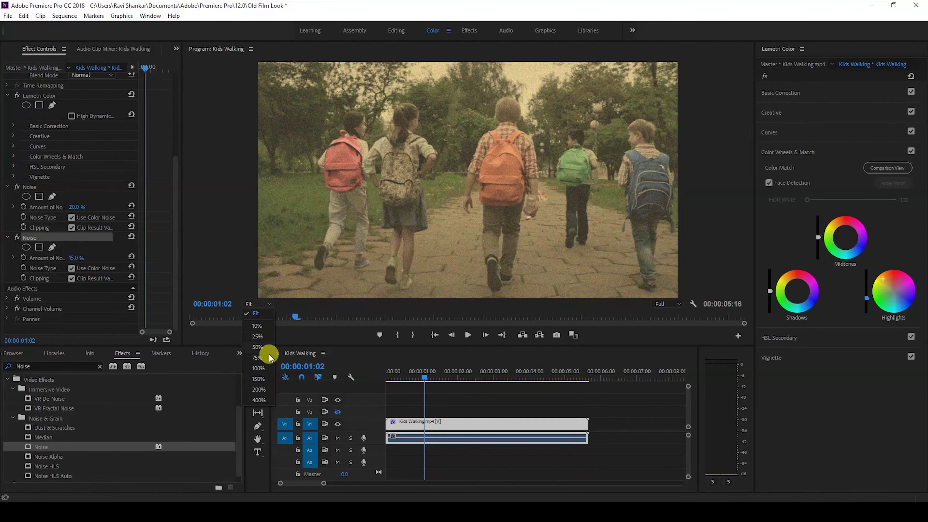
{"action": "left_click", "coordinate": [258, 368]}
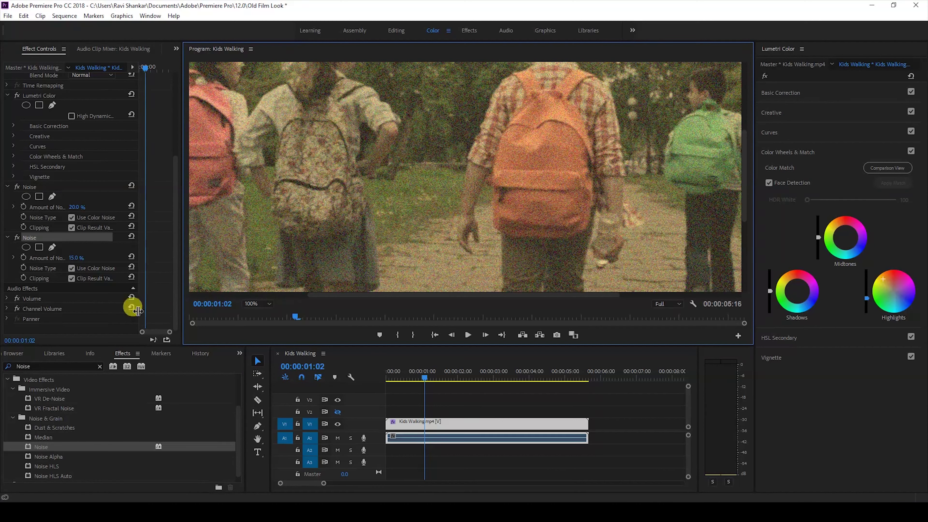
{"action": "left_click", "coordinate": [75, 258]}
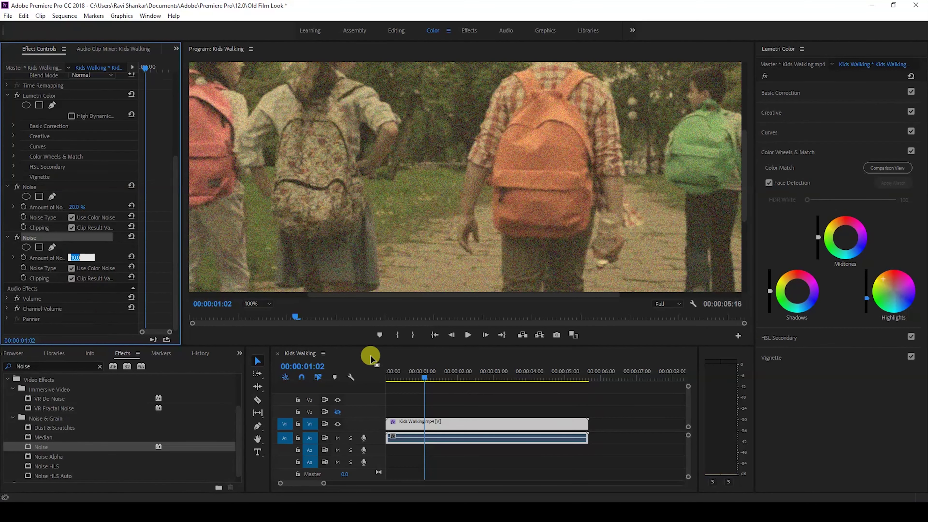
{"action": "left_click", "coordinate": [401, 386]}
{"action": "left_click", "coordinate": [393, 378]}
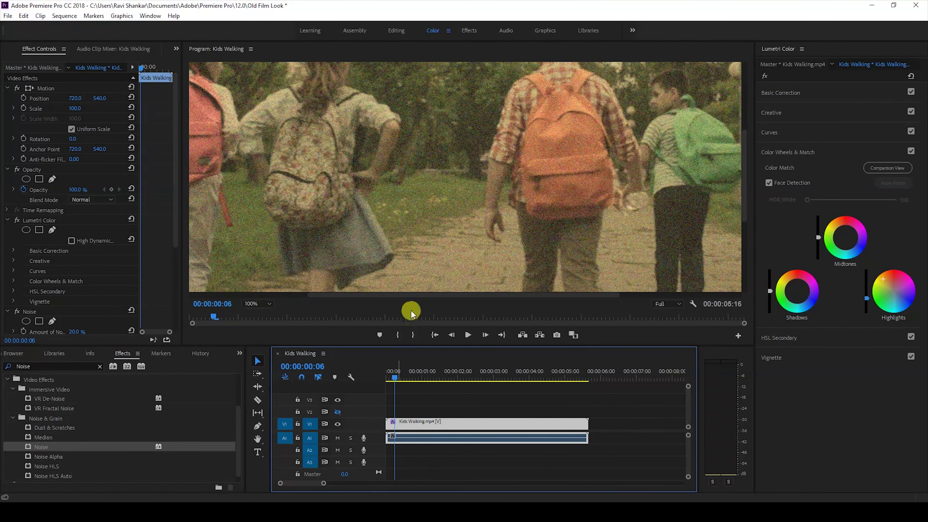
- Fit the preview to the frame and apply Channel Blur with Red Blurriness 20 to the clip
{"action": "left_click", "coordinate": [256, 303]}
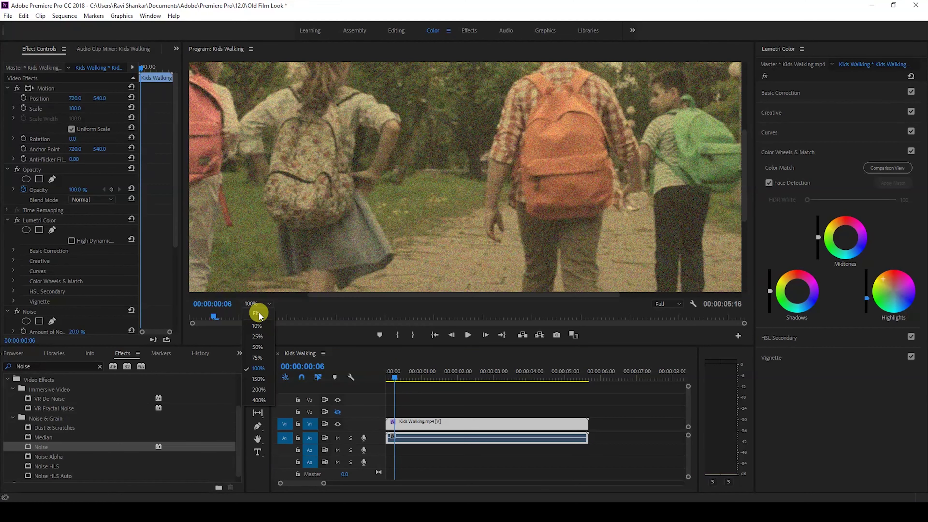
{"action": "left_click", "coordinate": [258, 314]}
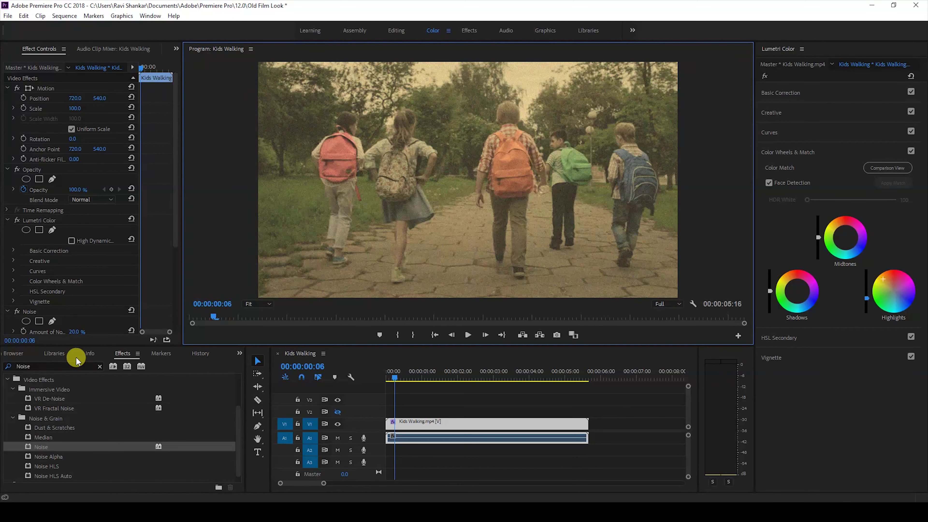
{"action": "left_click", "coordinate": [54, 366]}
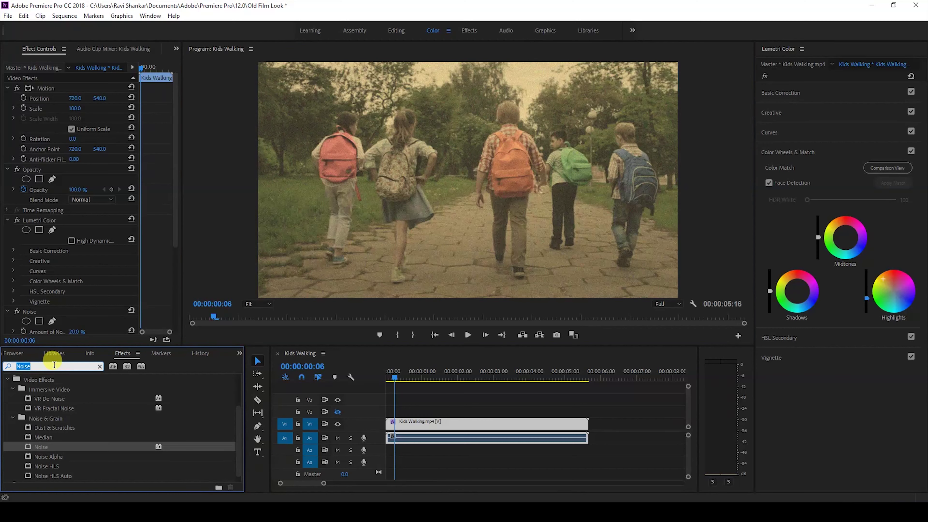
{"action": "type", "text": "Channel Bl"}
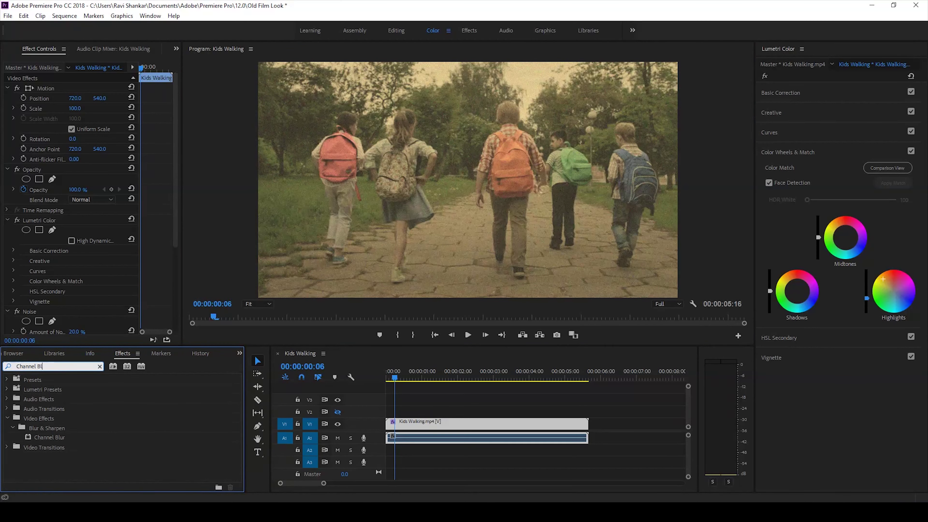
{"action": "type", "text": "ur"}
{"action": "left_click", "coordinate": [43, 437]}
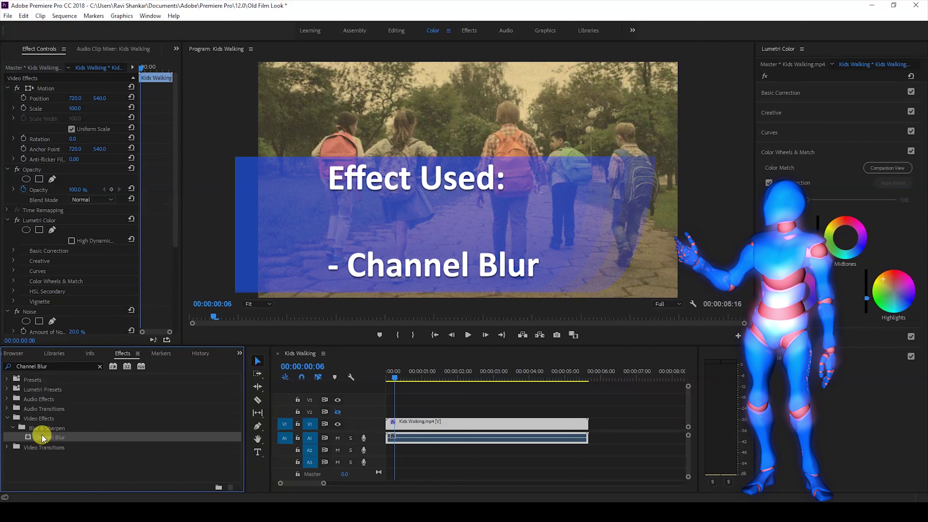
{"action": "left_click_drag", "start_coordinate": [42, 437], "coordinate": [426, 424]}
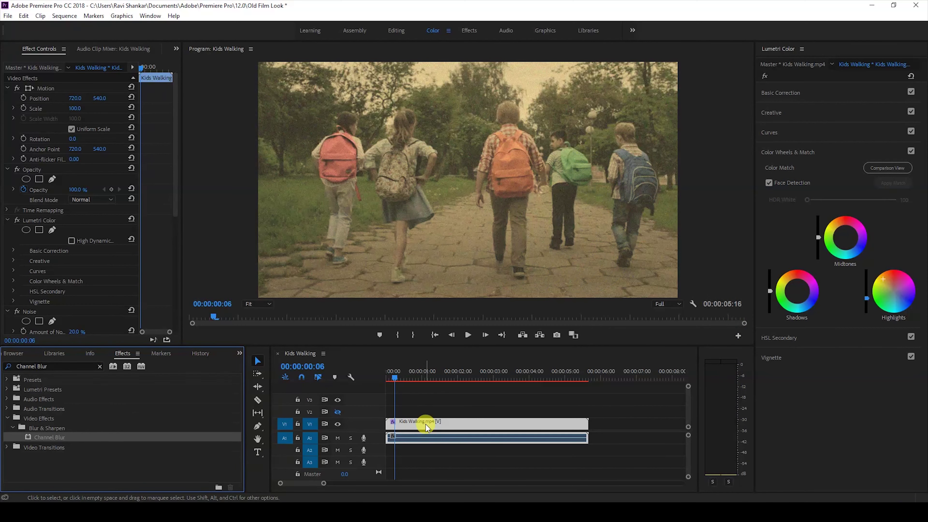
{"action": "left_click_drag", "start_coordinate": [172, 186], "coordinate": [190, 301]}
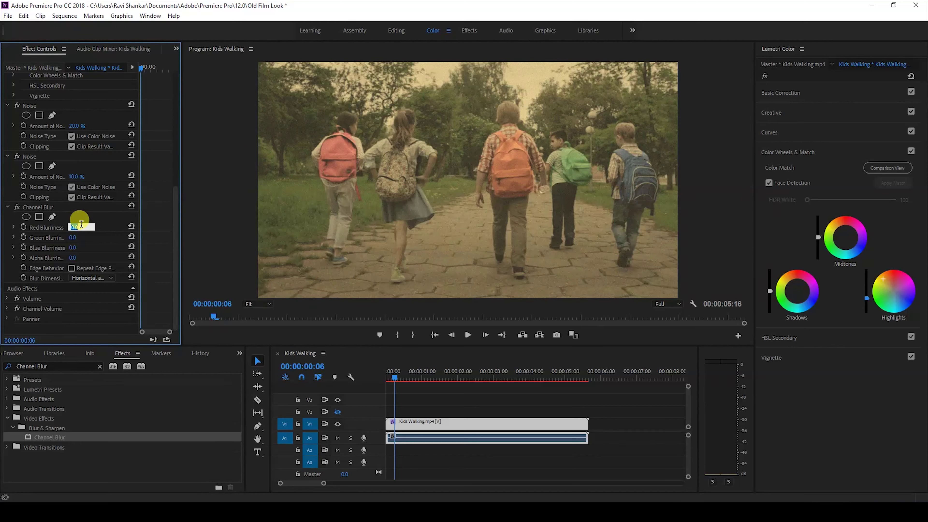
{"action": "key", "text": "Return"}
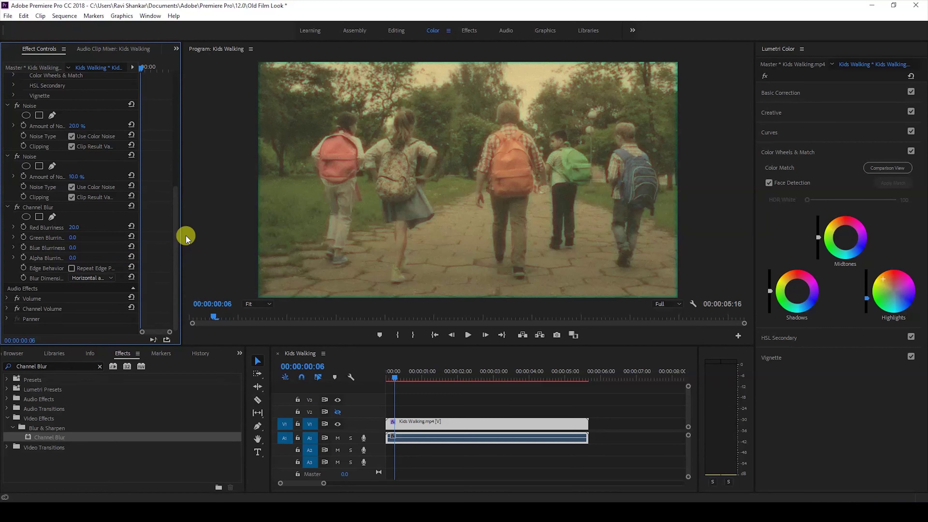
- Set Channel Blur's Blur Dimensions to Horizontal
{"action": "left_click_drag", "start_coordinate": [182, 235], "coordinate": [230, 234]}
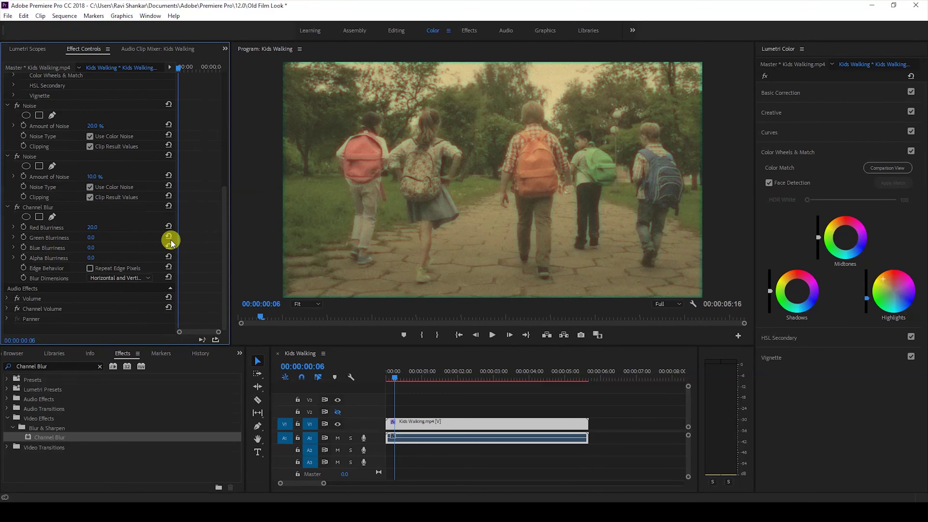
{"action": "left_click", "coordinate": [137, 279]}
{"action": "left_click", "coordinate": [125, 296]}
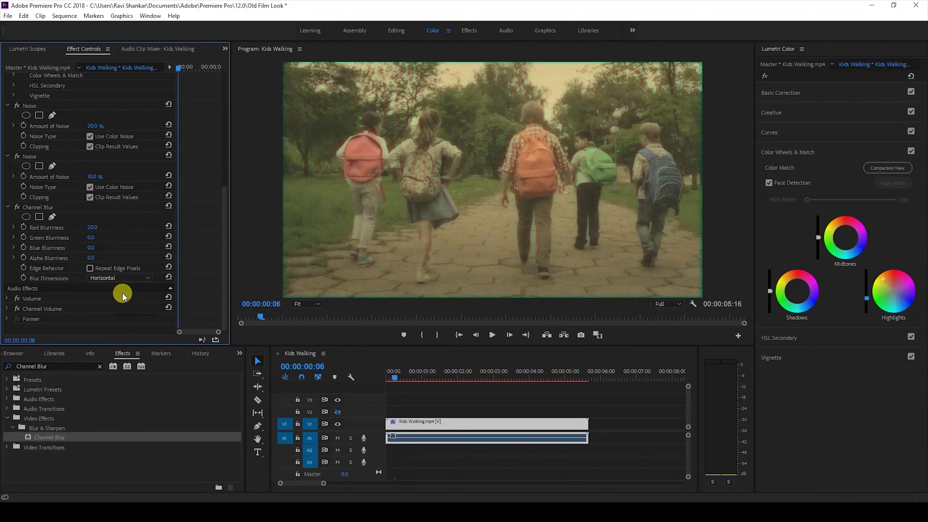
- Zoom the Program Monitor to 200% and step through frames to inspect the blur
{"action": "left_click", "coordinate": [543, 223]}
{"action": "key", "text": "equal"}
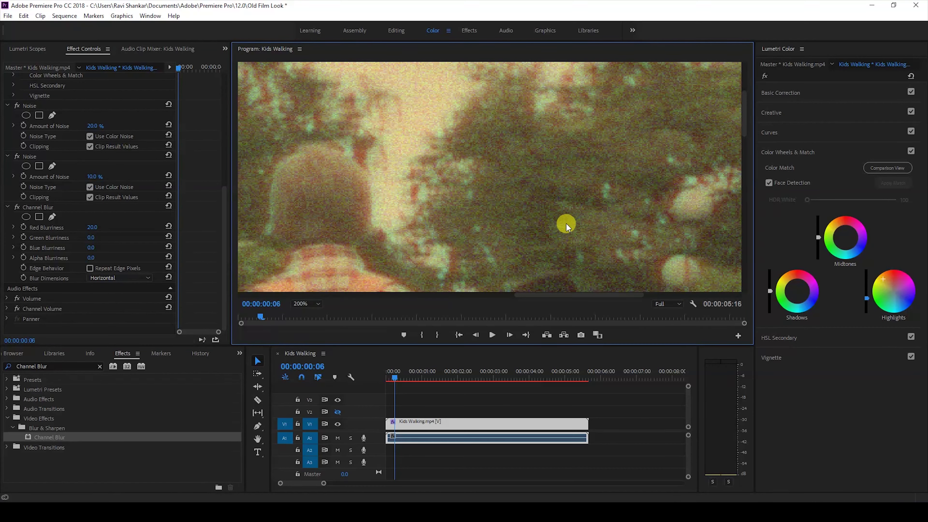
{"action": "key", "text": "Left"}
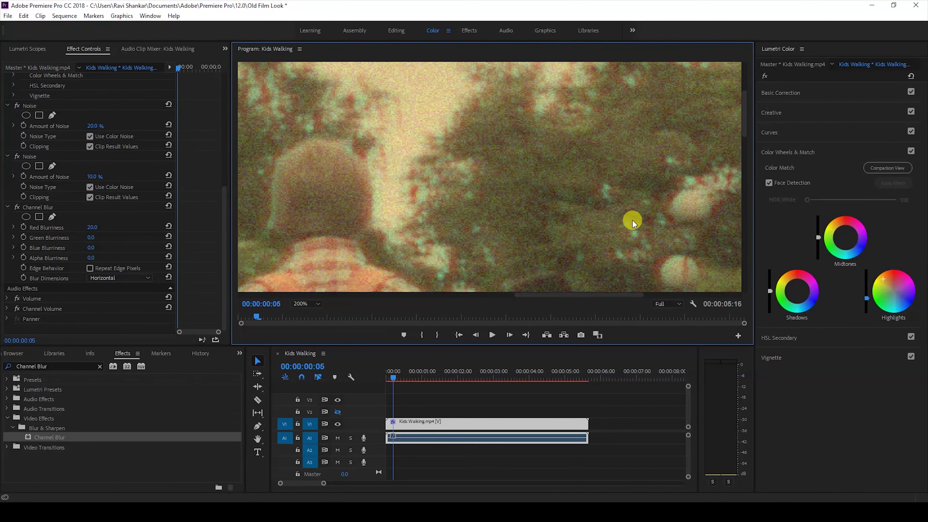
{"action": "key", "text": "Right"}
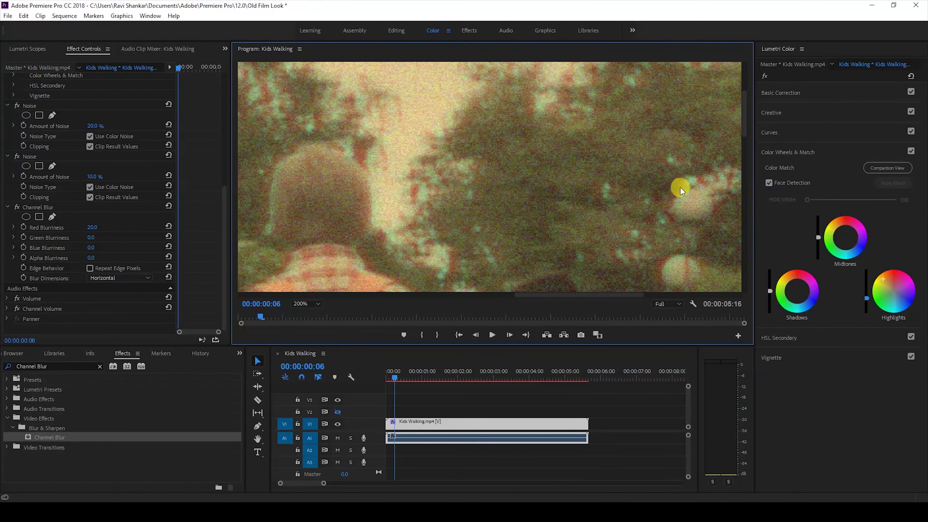
{"action": "key", "text": "Right"}
{"action": "key", "text": "Right"}
{"action": "key", "text": "Right"}
{"action": "key", "text": "Right"}
{"action": "key", "text": "Right"}
{"action": "key", "text": "Right"}
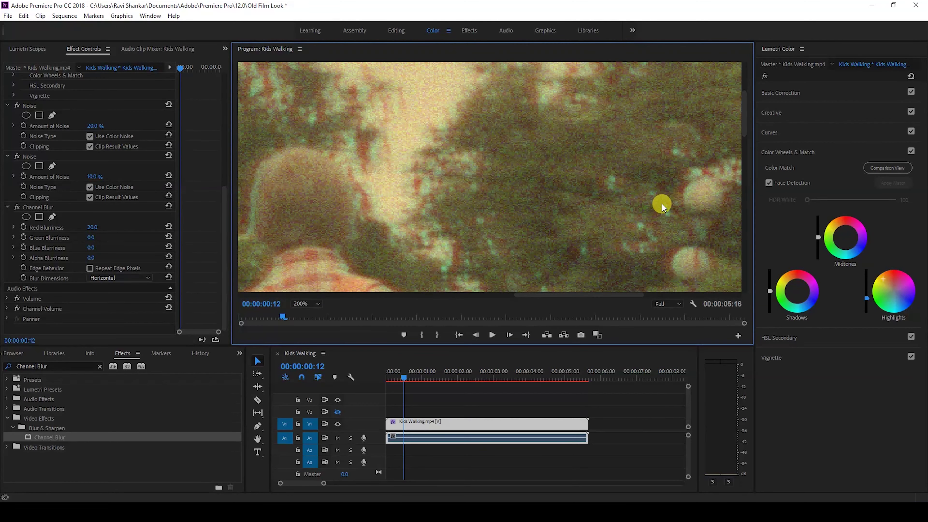
{"action": "key", "text": "Home"}
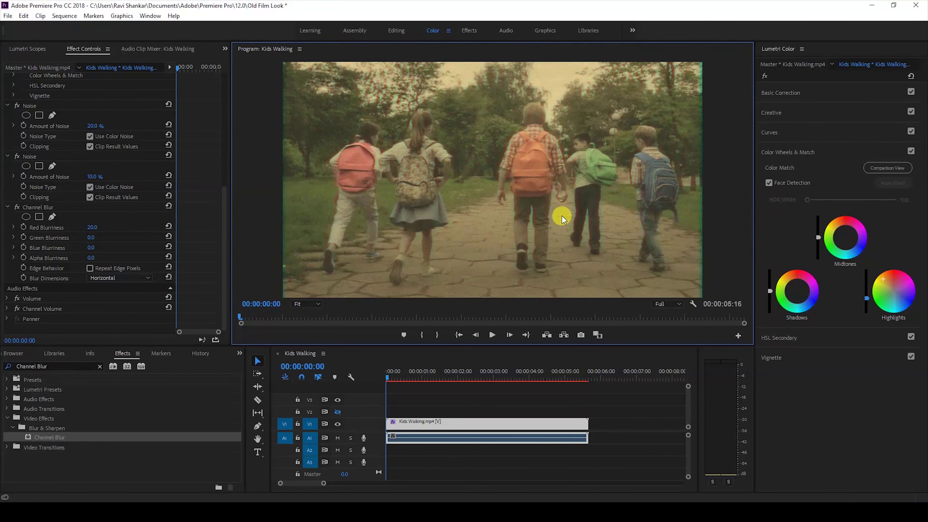
{"action": "left_click", "coordinate": [646, 436]}
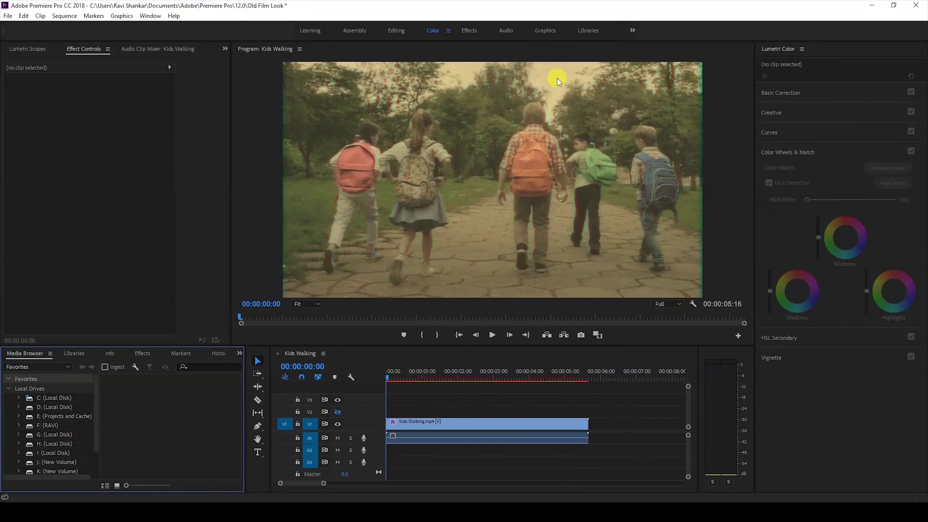
- In the Editing workspace, create a new Black Video item in the Project panel
{"action": "left_click", "coordinate": [397, 35]}
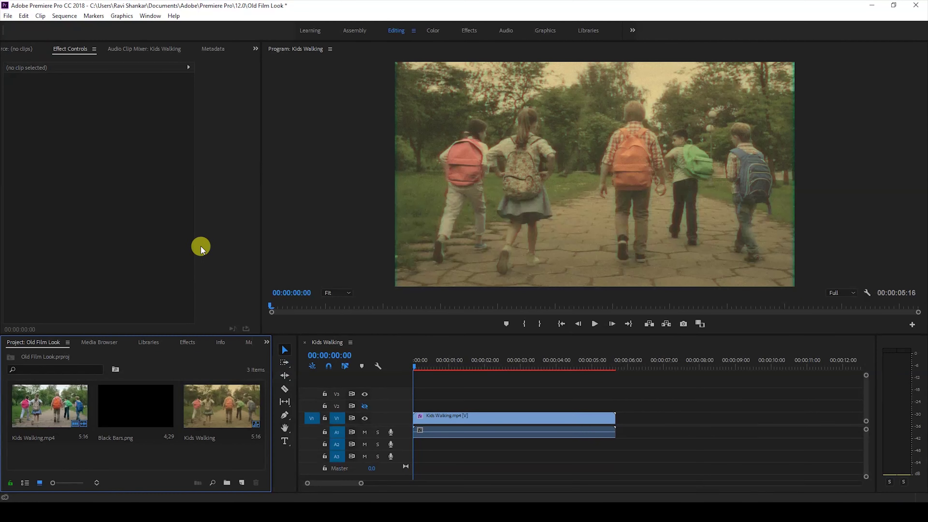
{"action": "right_click", "coordinate": [70, 450]}
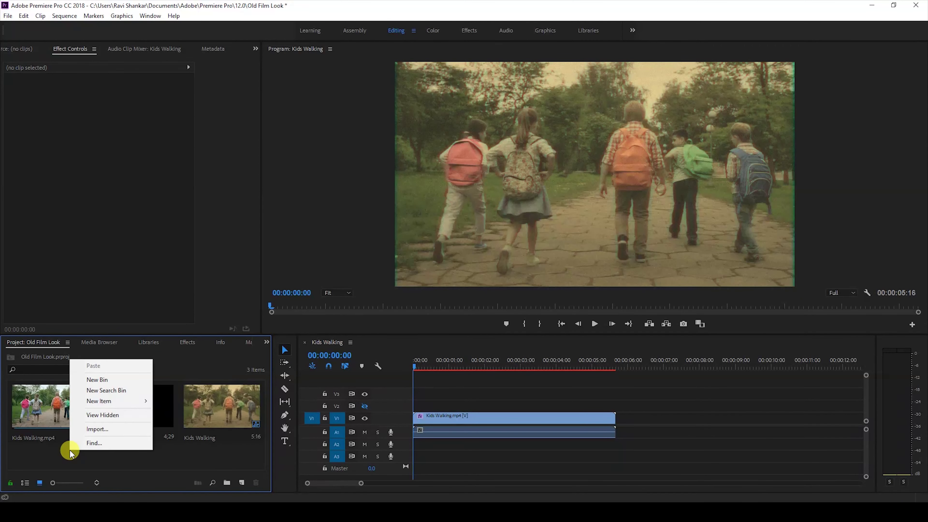
{"action": "mouse_move", "coordinate": [110, 401]}
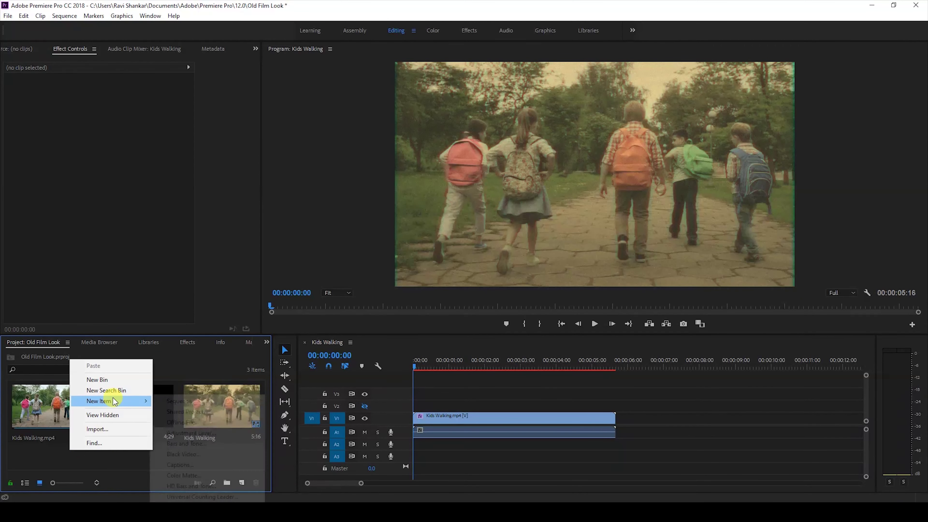
{"action": "left_click", "coordinate": [212, 454]}
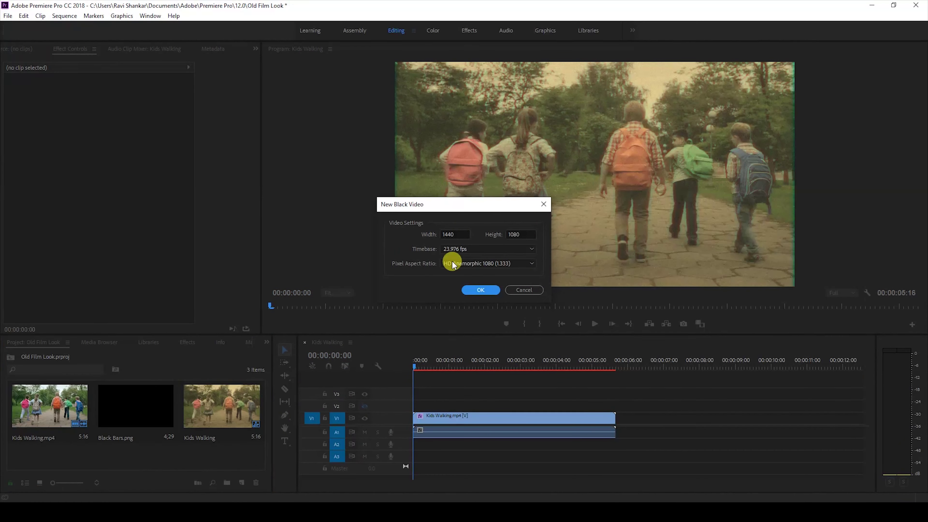
{"action": "left_click", "coordinate": [479, 290]}
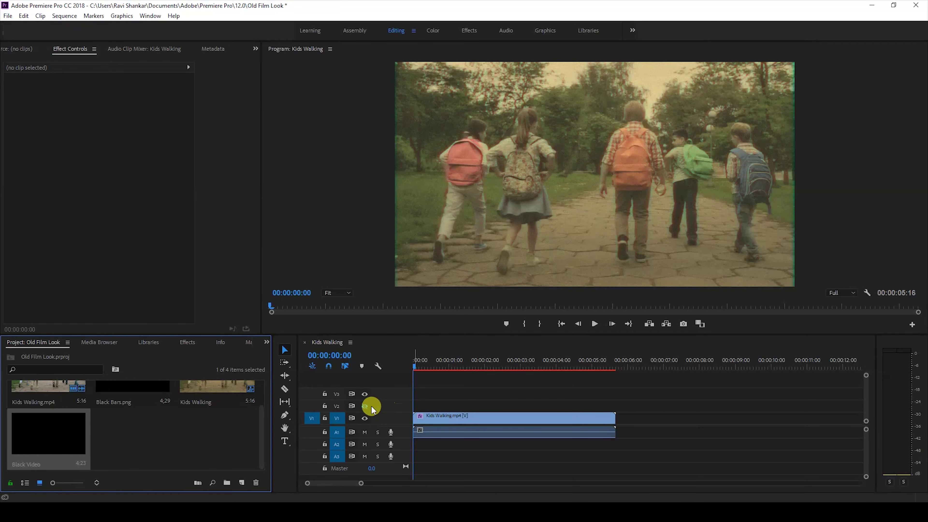
- Place Black Video on V2 above Kids Walking and extend it to the clip's length
{"action": "left_click", "coordinate": [364, 410]}
{"action": "left_click_drag", "start_coordinate": [54, 440], "coordinate": [442, 410]}
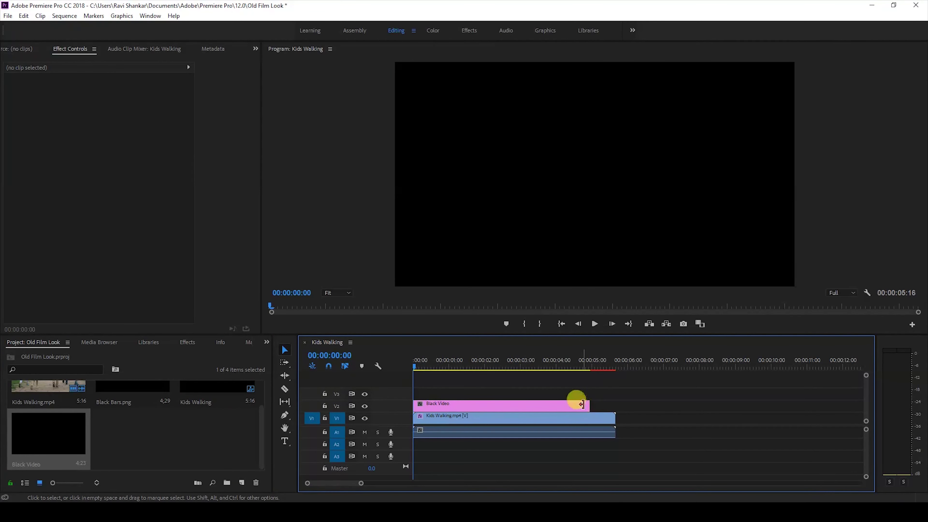
{"action": "left_click_drag", "start_coordinate": [589, 406], "coordinate": [607, 405]}
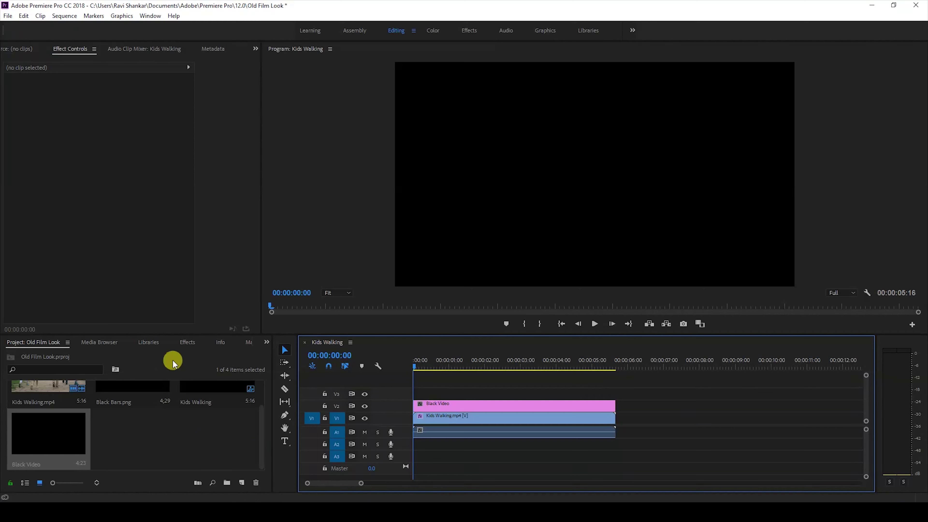
{"action": "left_click", "coordinate": [184, 342]}
- Search 'fra' and apply VR Fractal Noise to the Black Video clip on V2
{"action": "left_click", "coordinate": [53, 355]}
{"action": "type", "text": "fractal noise"}
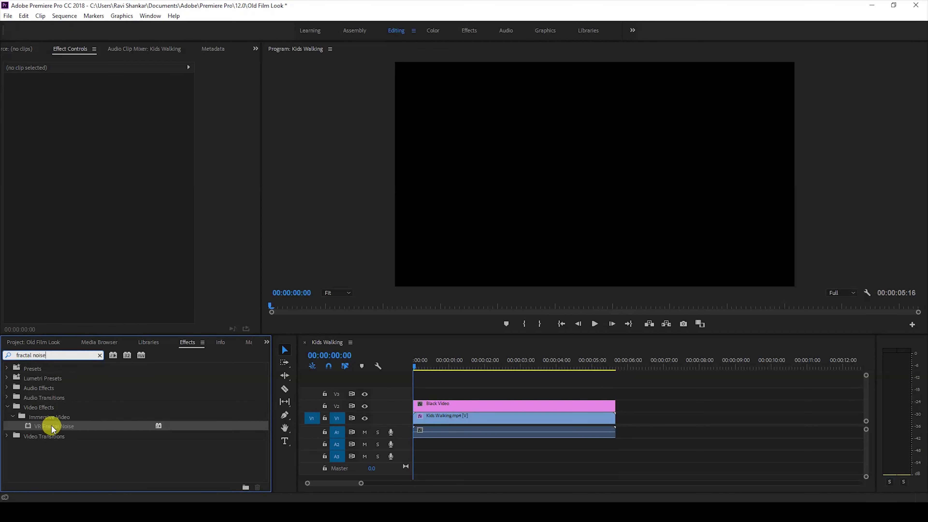
{"action": "left_click_drag", "start_coordinate": [49, 429], "coordinate": [437, 404]}
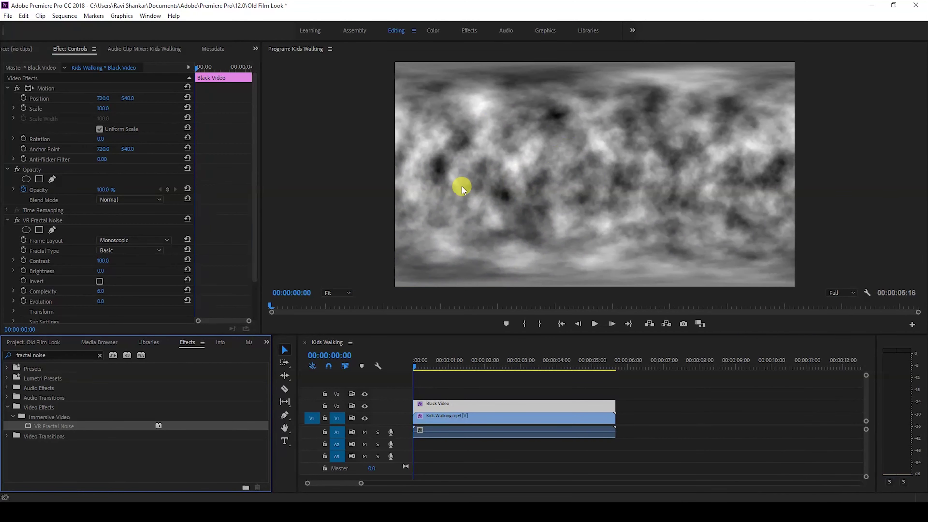
- Set VR Fractal Noise to the Strings type with Contrast 400 and Brightness -100
{"action": "left_click", "coordinate": [144, 252]}
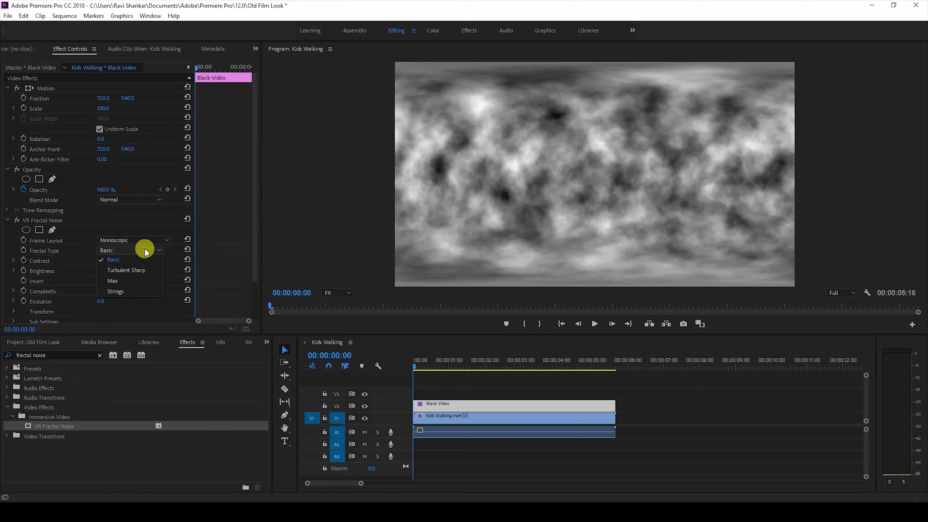
{"action": "left_click", "coordinate": [129, 293]}
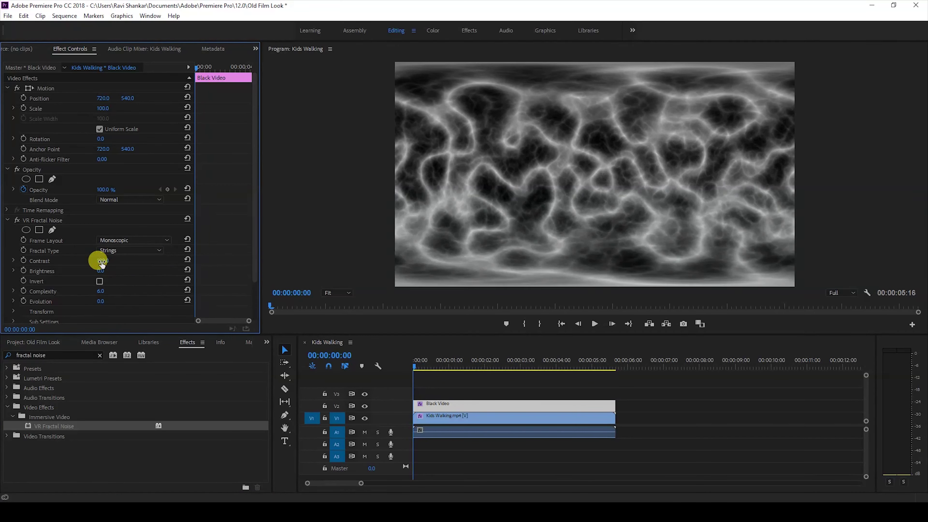
{"action": "left_click_drag", "start_coordinate": [103, 260], "coordinate": [146, 260]}
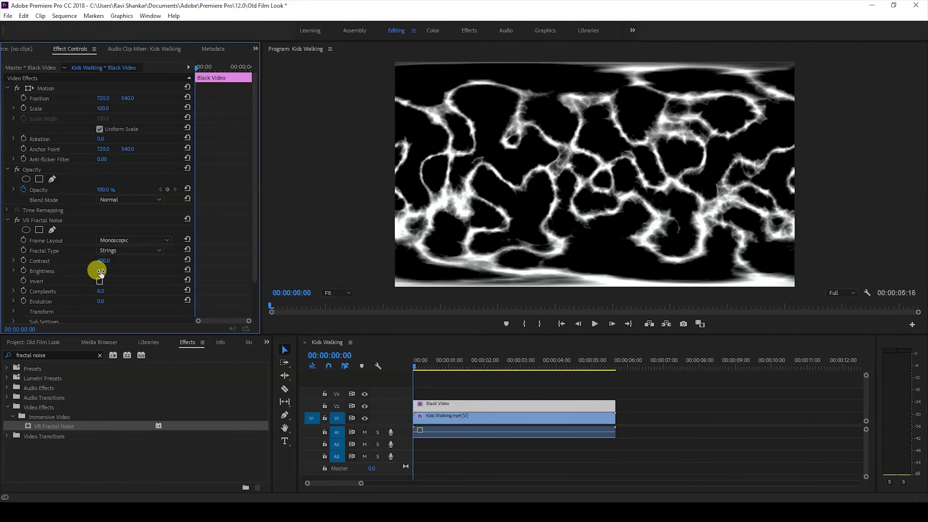
{"action": "left_click_drag", "start_coordinate": [100, 270], "coordinate": [65, 270]}
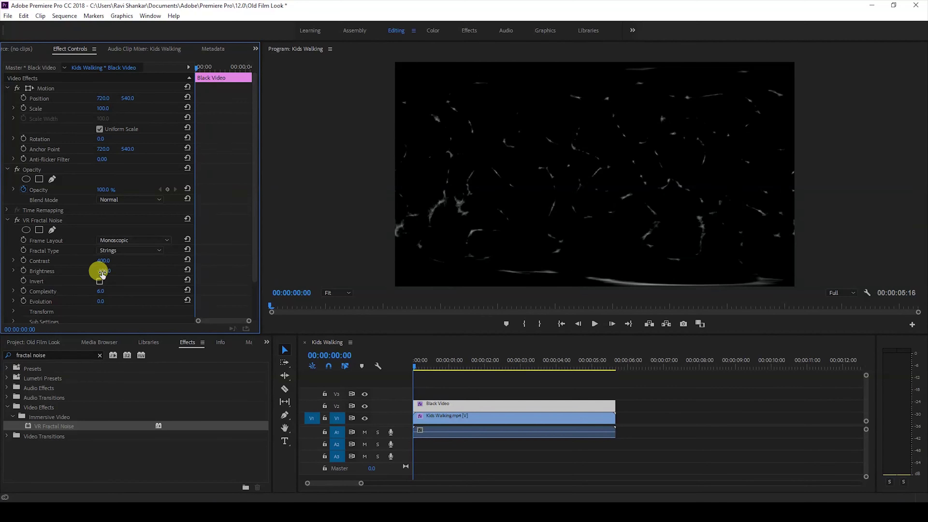
- Keyframe Random Seed from 0 at the start to 30 at the end, then preview from the start
{"action": "scroll", "coordinate": [238, 244], "scroll_direction": "down", "scroll_amount": 3}
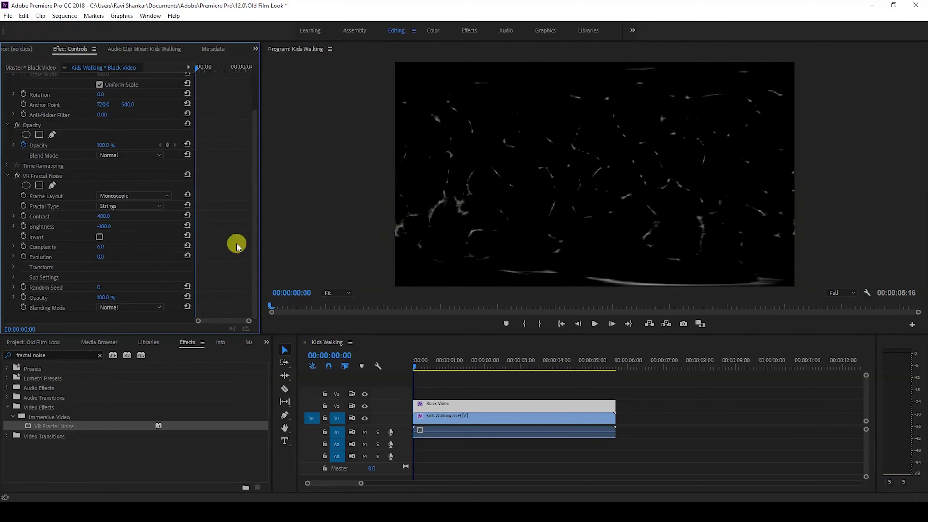
{"action": "left_click", "coordinate": [23, 287]}
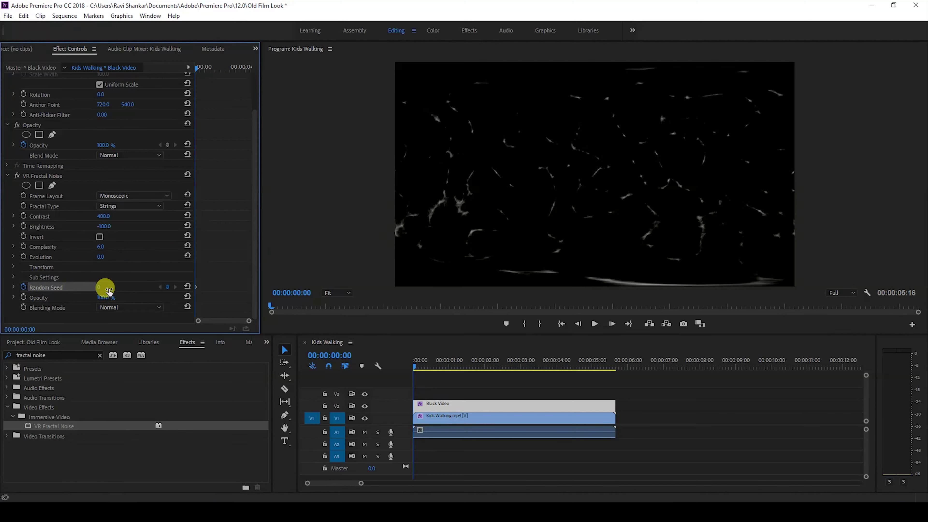
{"action": "left_click_drag", "start_coordinate": [196, 68], "coordinate": [265, 62]}
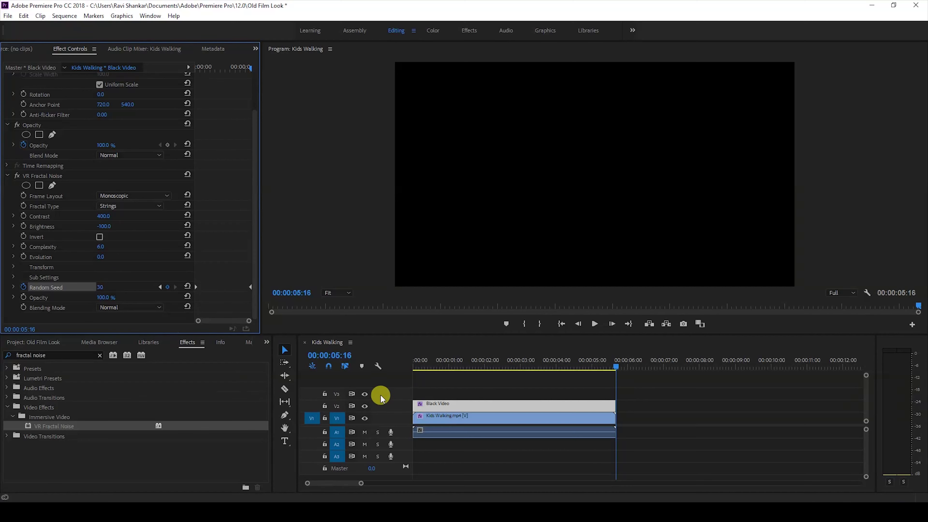
{"action": "left_click", "coordinate": [417, 373]}
{"action": "key", "text": "Home"}
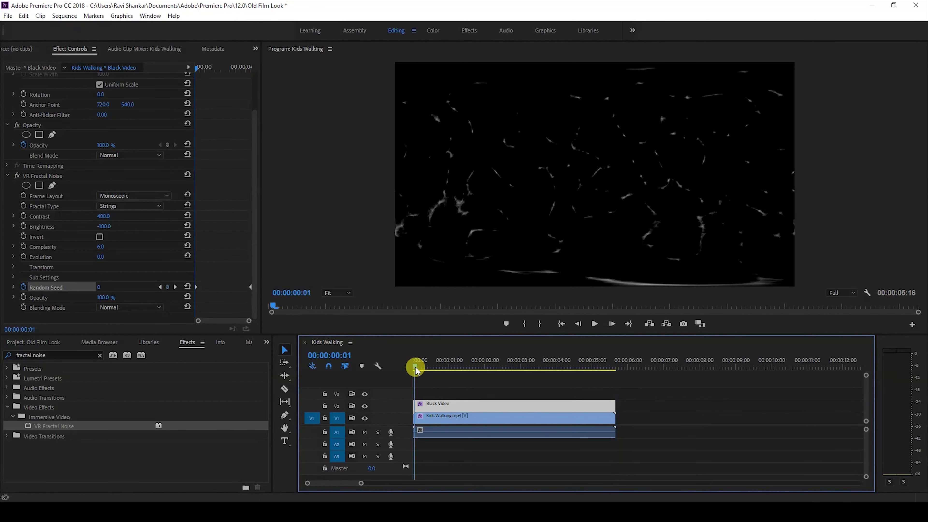
{"action": "key", "text": "space"}
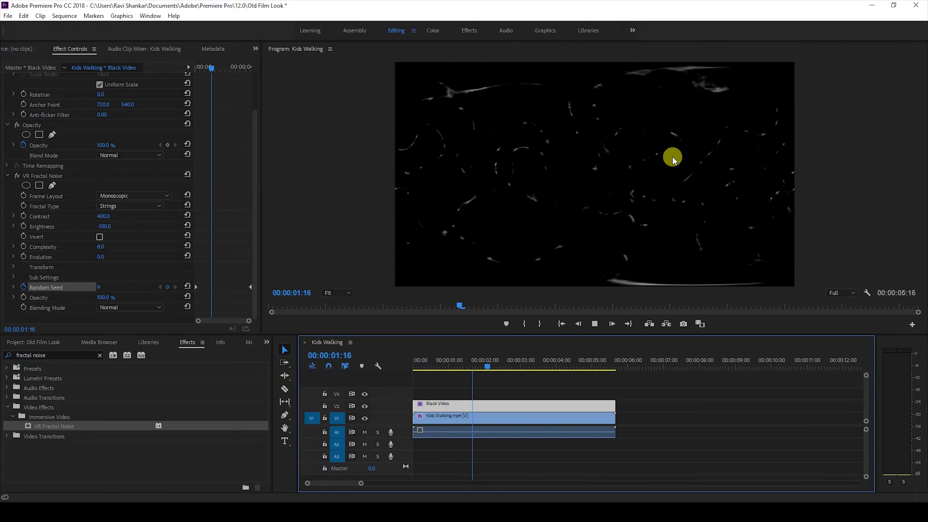
{"action": "left_click", "coordinate": [146, 155]}
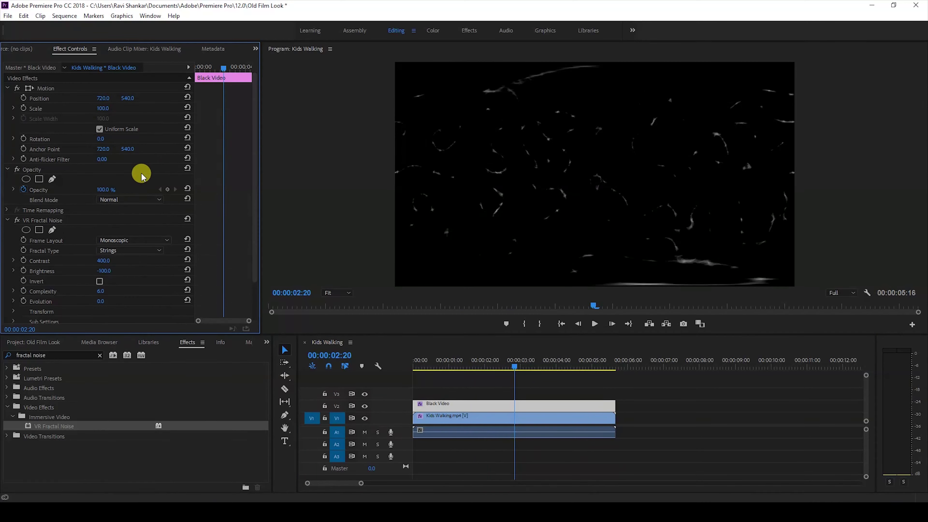
- Set the Black Video blend mode to Screen and playback resolution to 1/2, then play it
{"action": "left_click", "coordinate": [129, 200]}
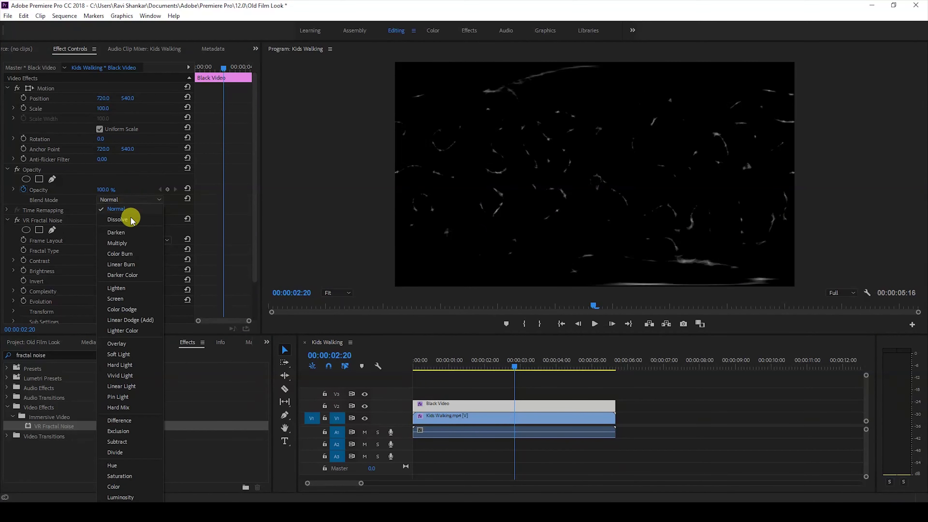
{"action": "left_click", "coordinate": [116, 298]}
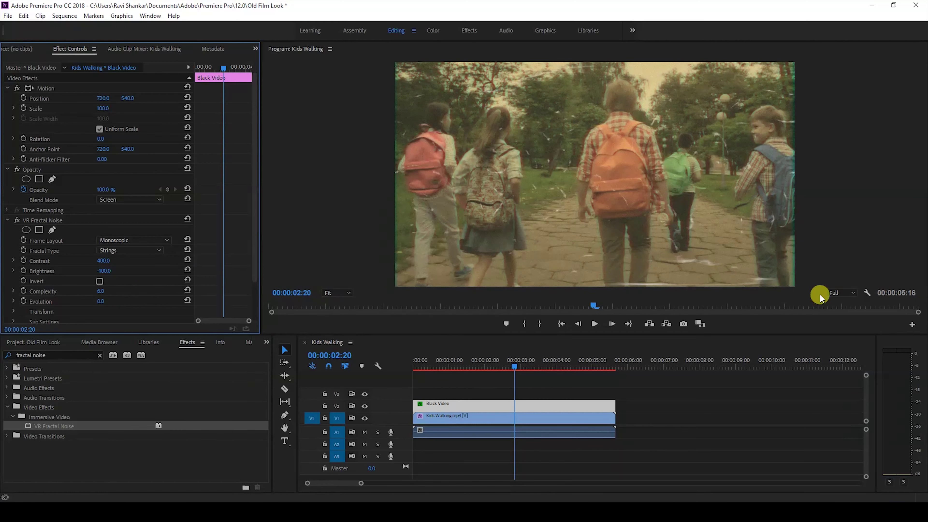
{"action": "left_click", "coordinate": [838, 293]}
{"action": "left_click", "coordinate": [834, 312]}
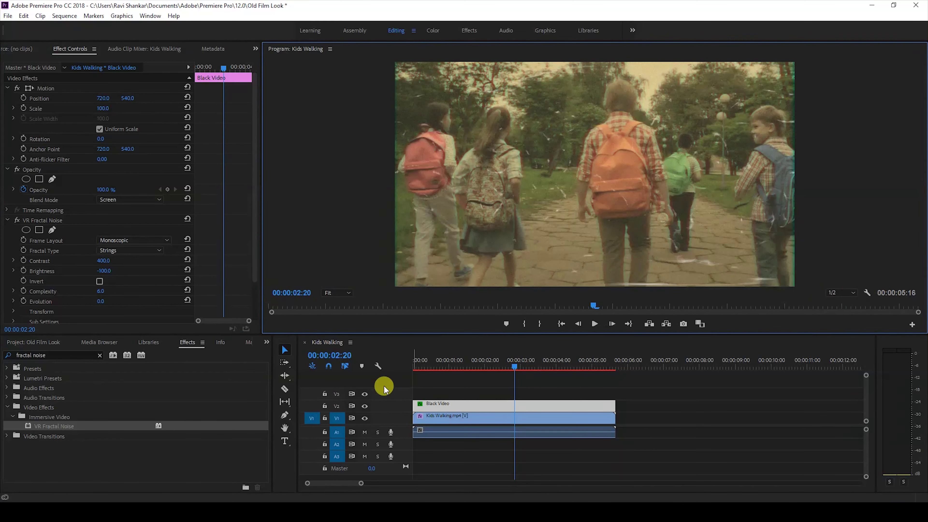
{"action": "left_click", "coordinate": [414, 362]}
{"action": "key", "text": "space"}
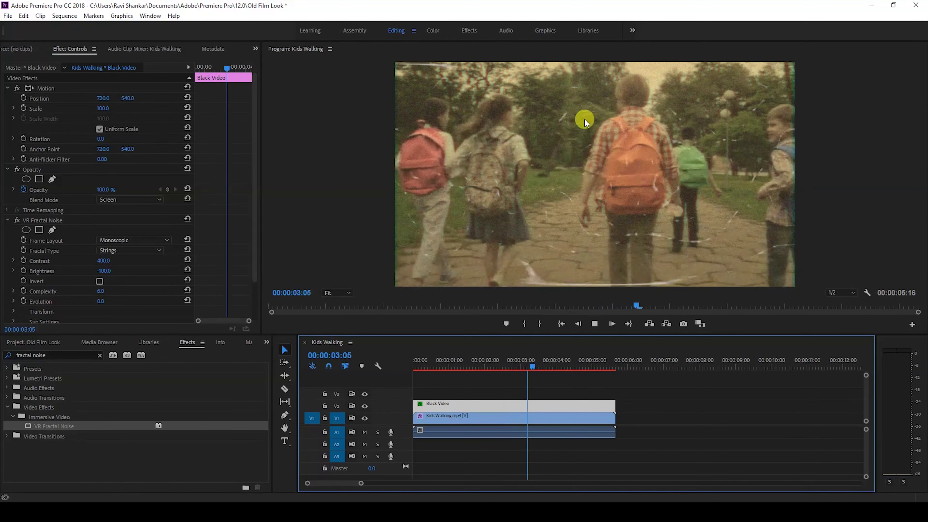
{"action": "key", "text": "space"}
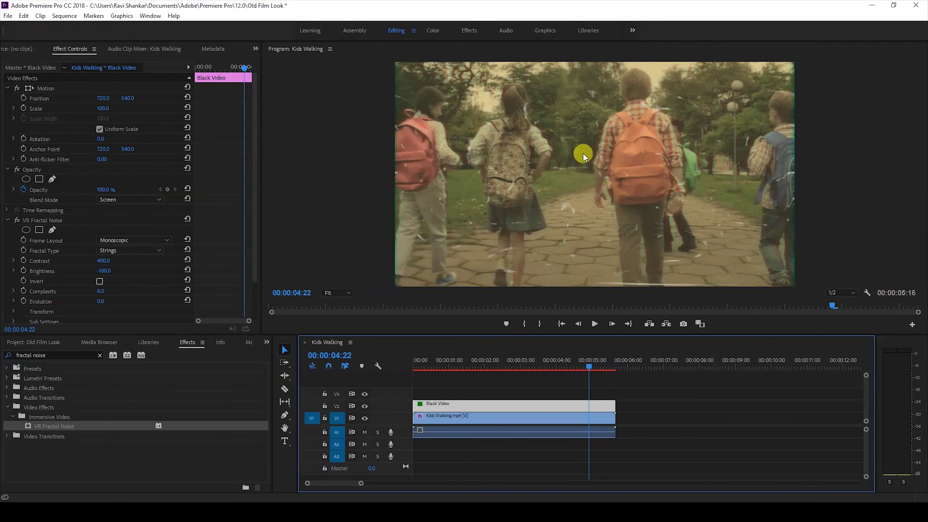
- Lower the Fractal Noise opacity to 50% and play the sequence to review it
{"action": "left_click_drag", "start_coordinate": [254, 225], "coordinate": [251, 247]}
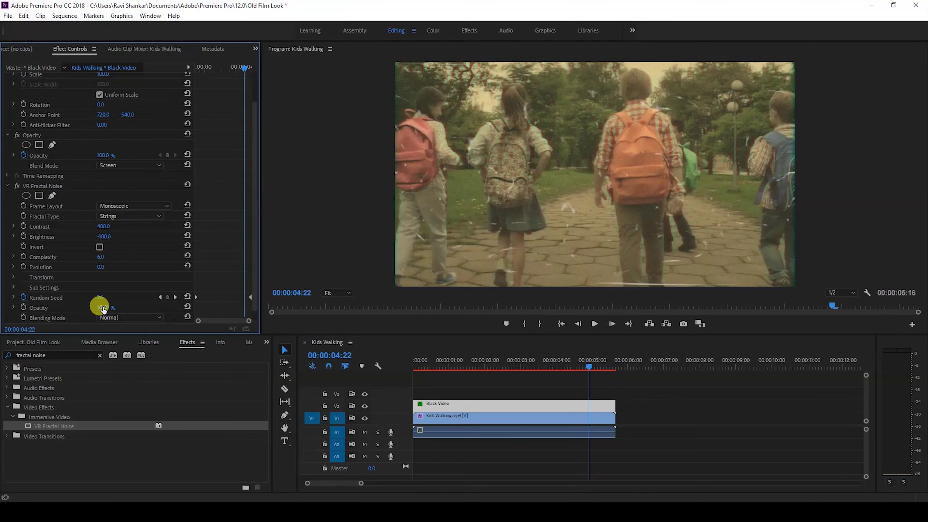
{"action": "type", "text": "50"}
{"action": "key", "text": "Return"}
{"action": "left_click", "coordinate": [411, 366]}
{"action": "key", "text": "space"}
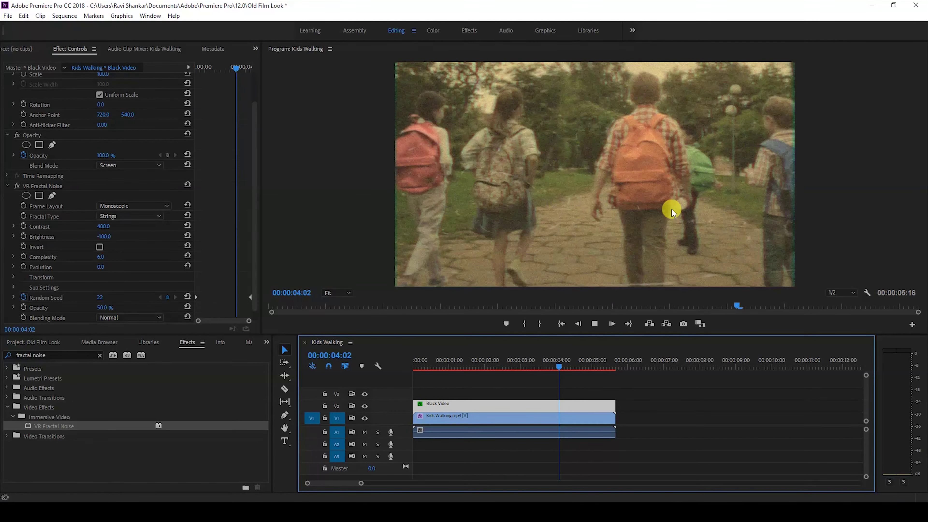
{"action": "key", "text": "space"}
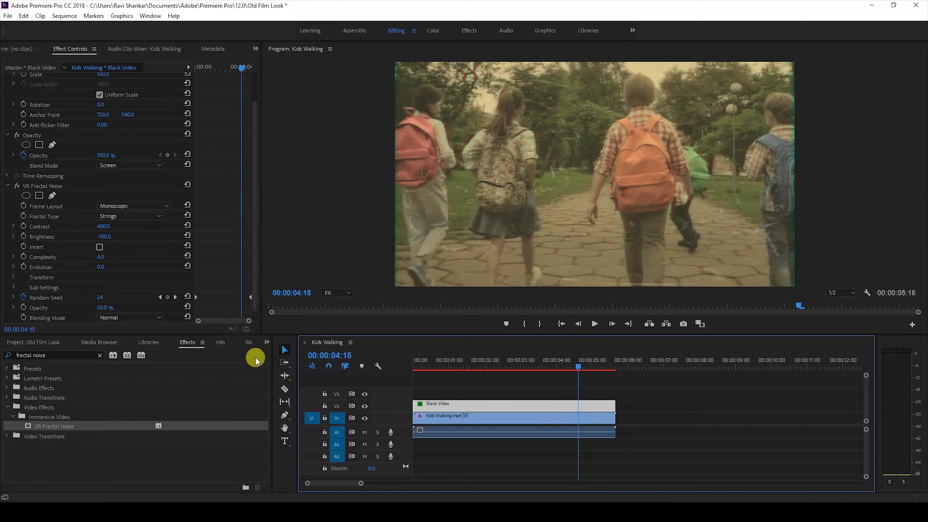
- Place Black Bars.png from the project bin onto V3 and extend it to the footage's end
{"action": "left_click", "coordinate": [47, 341]}
{"action": "left_click", "coordinate": [118, 431]}
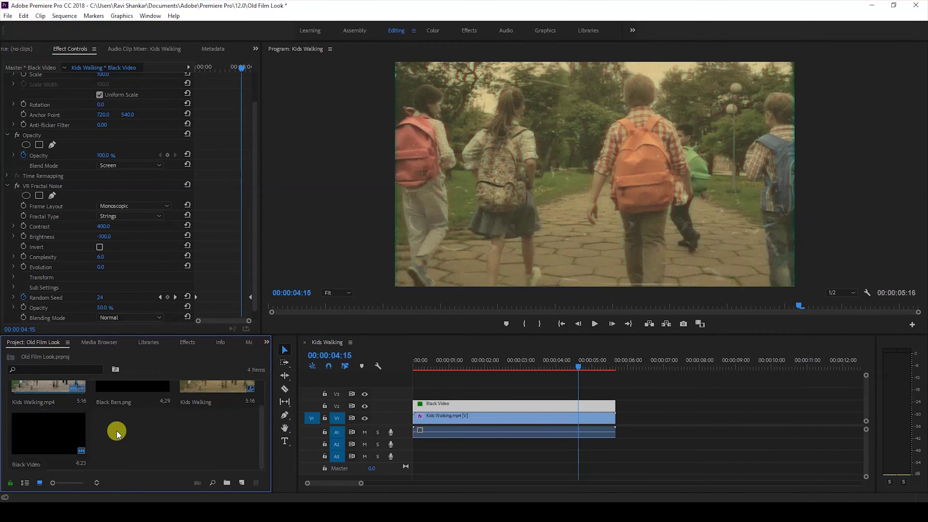
{"action": "scroll", "coordinate": [118, 431], "scroll_direction": "up", "scroll_amount": 1}
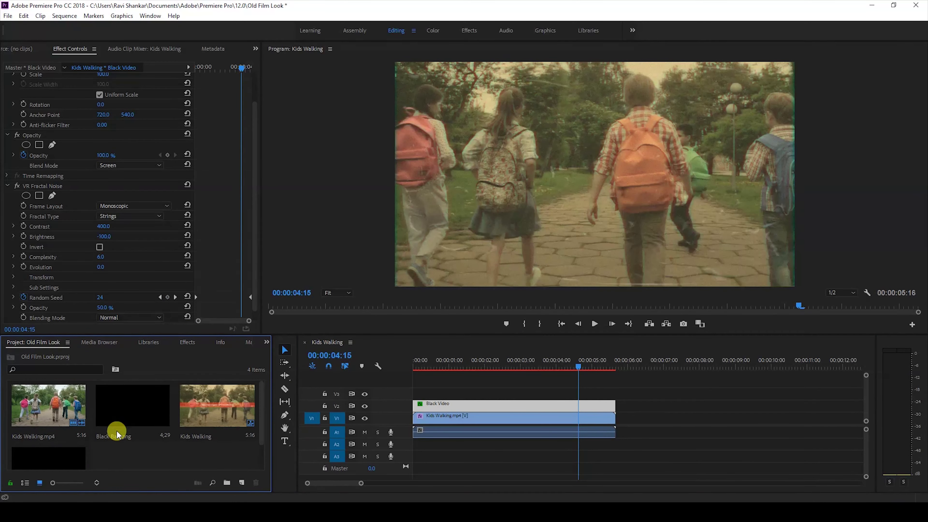
{"action": "left_click", "coordinate": [117, 413]}
{"action": "left_click_drag", "start_coordinate": [117, 412], "coordinate": [411, 399]}
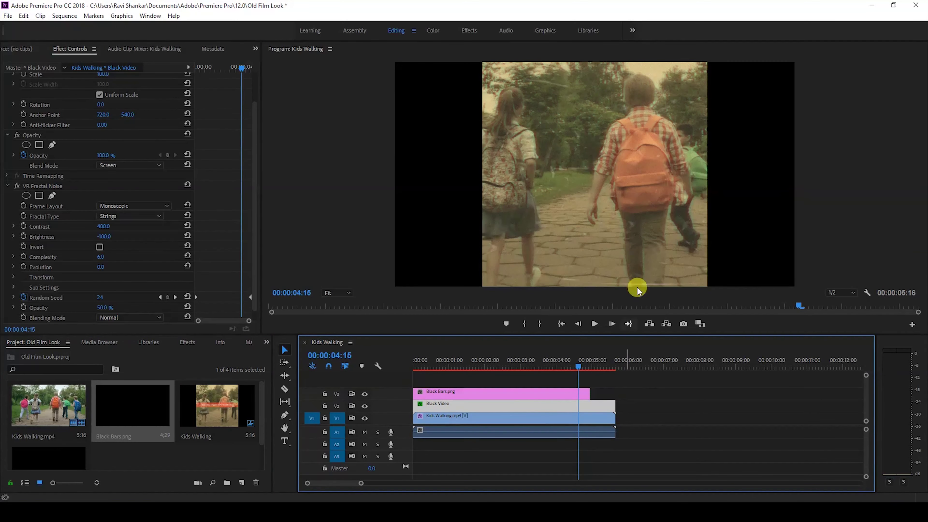
{"action": "left_click_drag", "start_coordinate": [589, 389], "coordinate": [615, 390]}
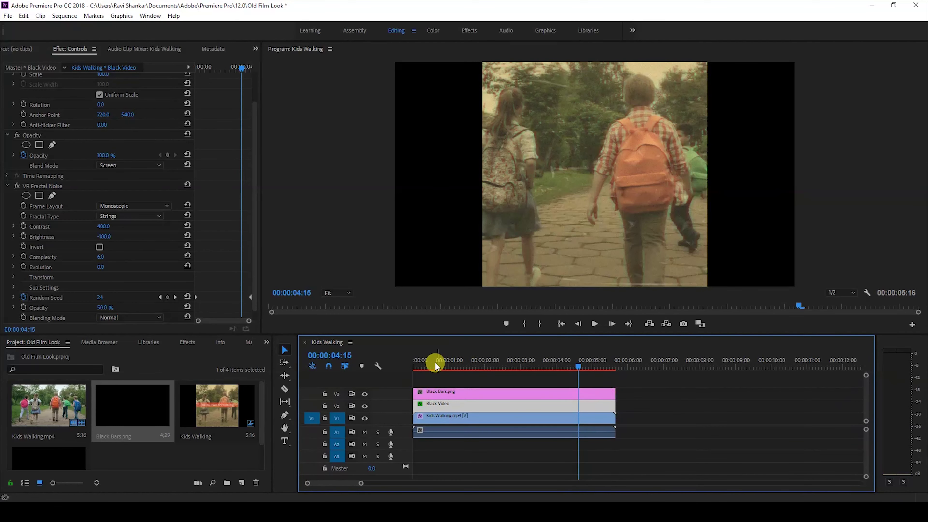
- Play the sequence from the start with the bars overlay, then render previews
{"action": "left_click", "coordinate": [416, 366]}
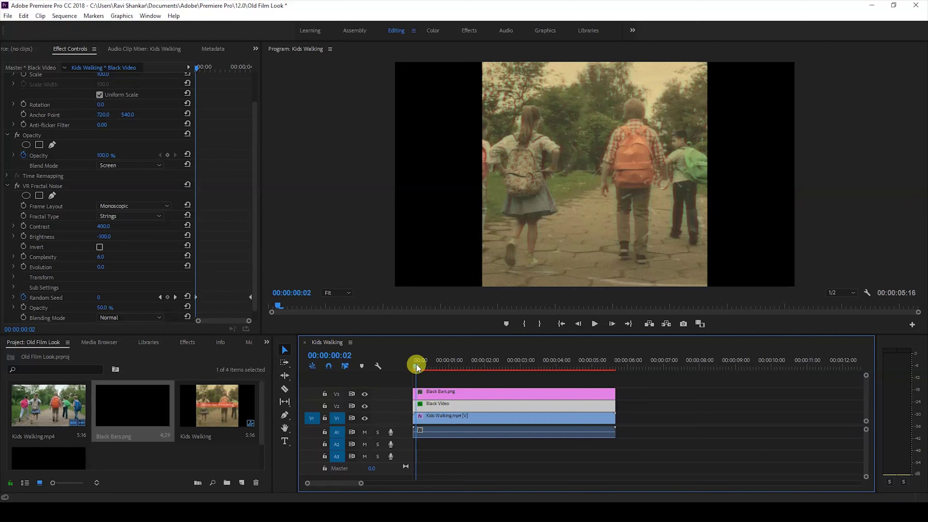
{"action": "left_click_drag", "start_coordinate": [416, 366], "coordinate": [409, 369]}
{"action": "key", "text": "space"}
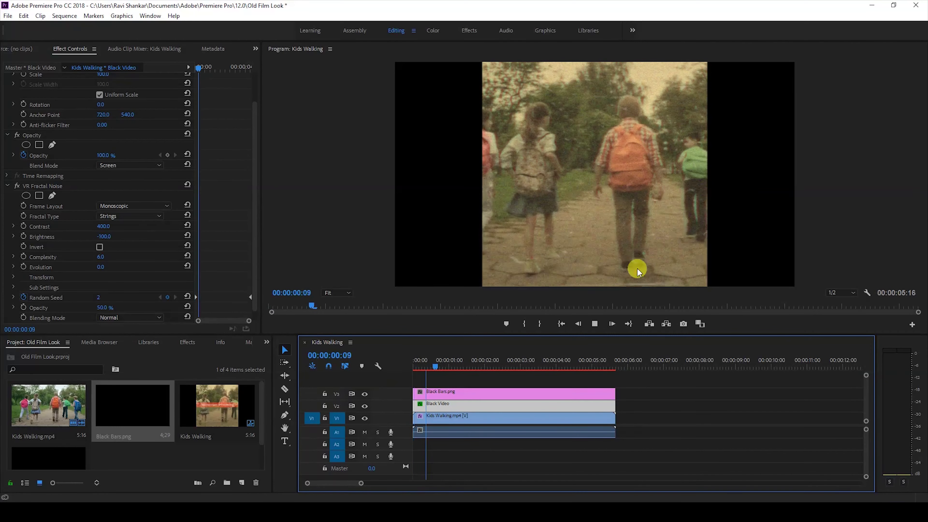
{"action": "left_click", "coordinate": [456, 393]}
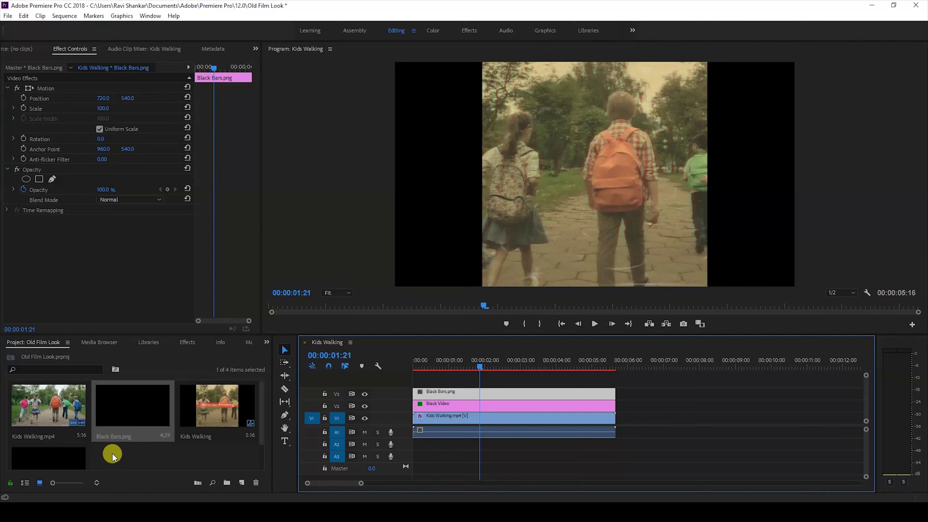
{"action": "left_click", "coordinate": [120, 416]}
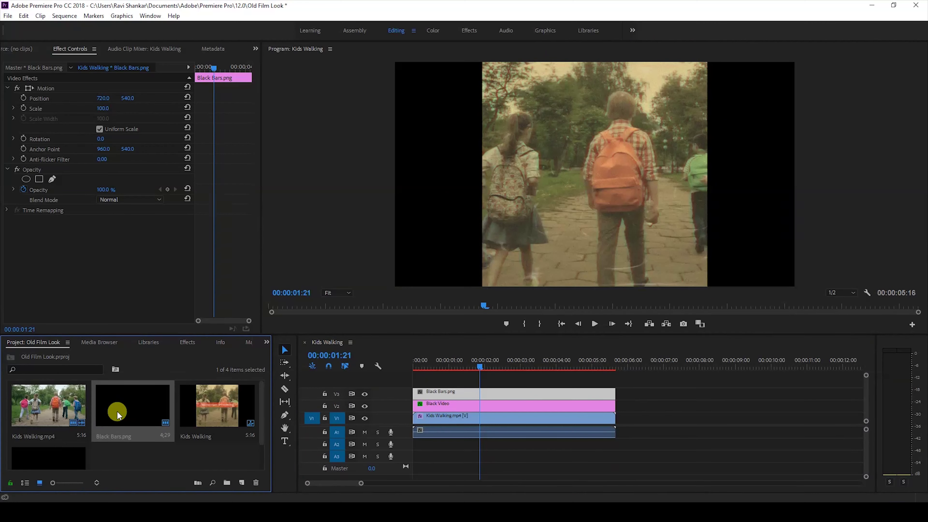
{"action": "left_click", "coordinate": [428, 364]}
{"action": "key", "text": "Return"}
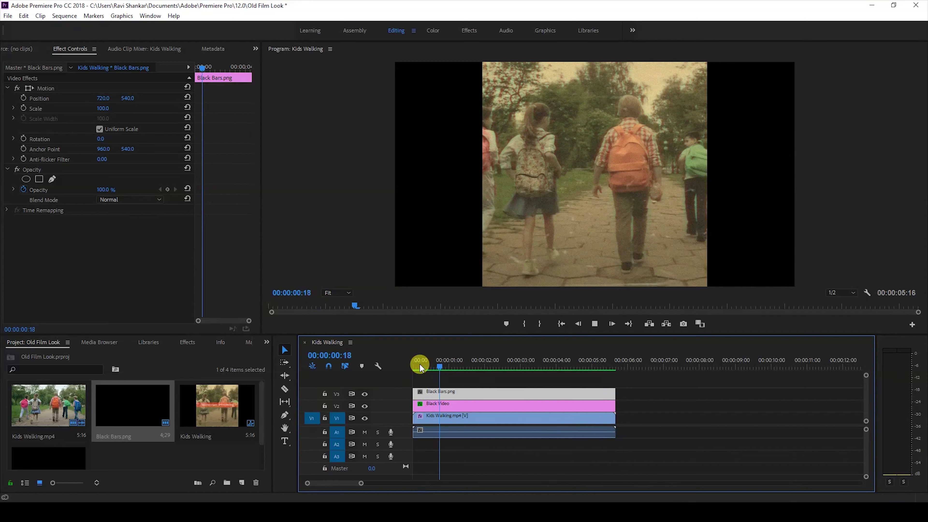
{"action": "left_click", "coordinate": [420, 367]}
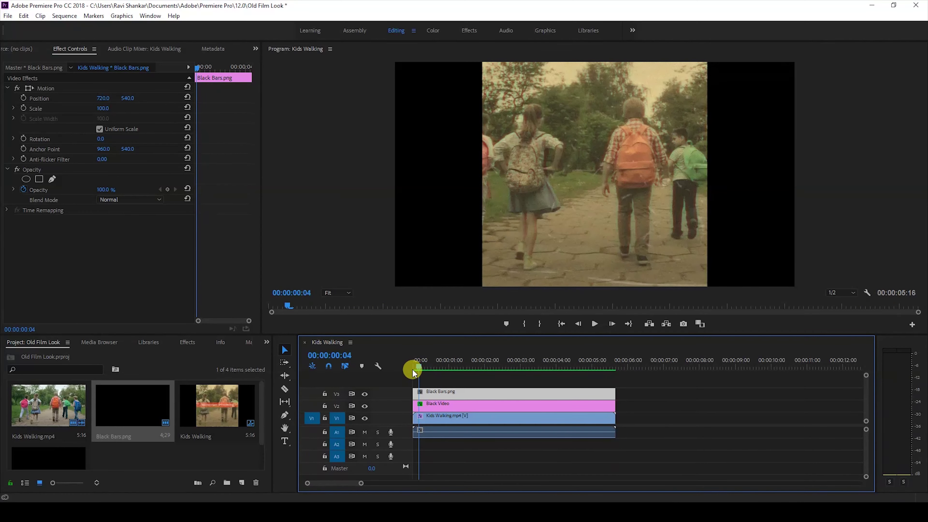
{"action": "key", "text": "space"}
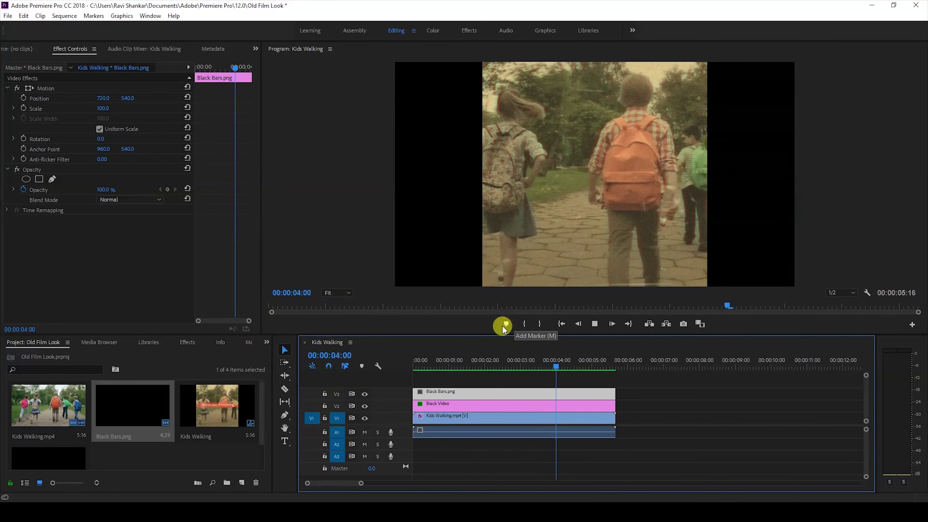
{"action": "left_click", "coordinate": [410, 366]}
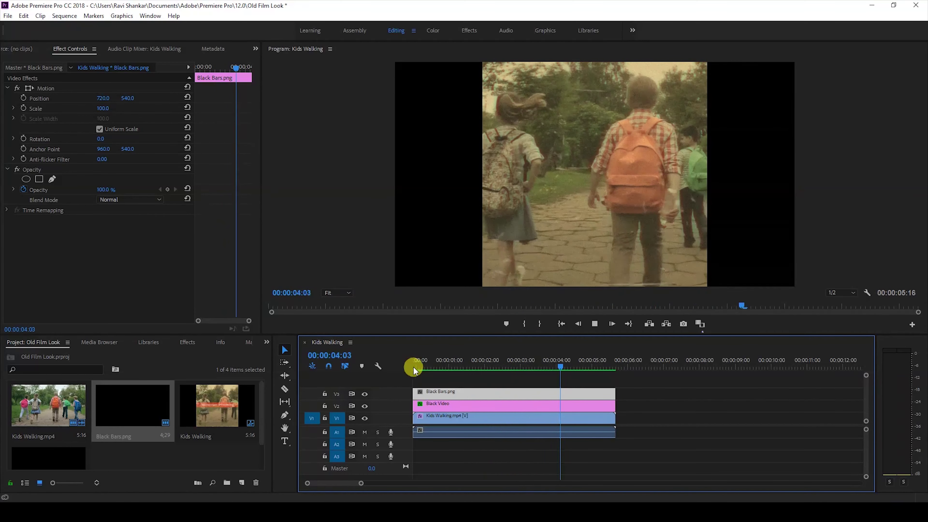
{"action": "left_click", "coordinate": [413, 367]}
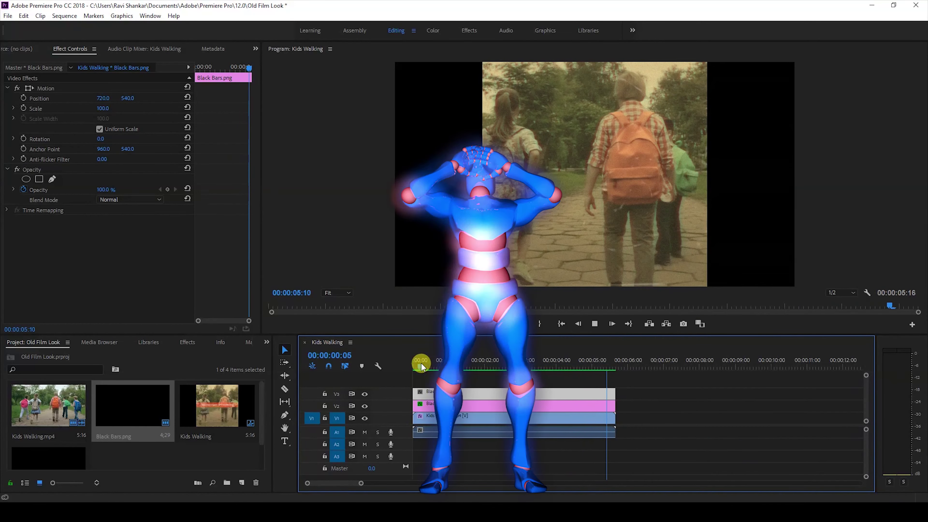
{"action": "left_click", "coordinate": [420, 363]}
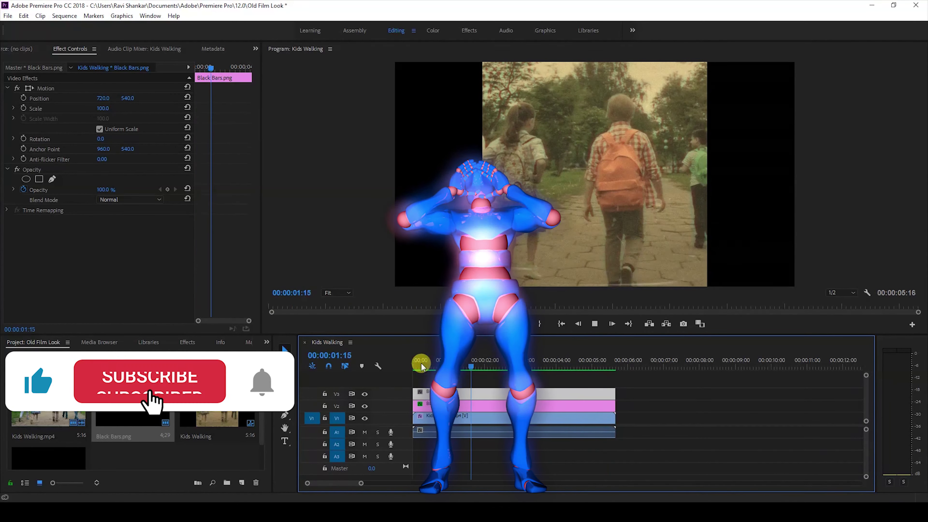